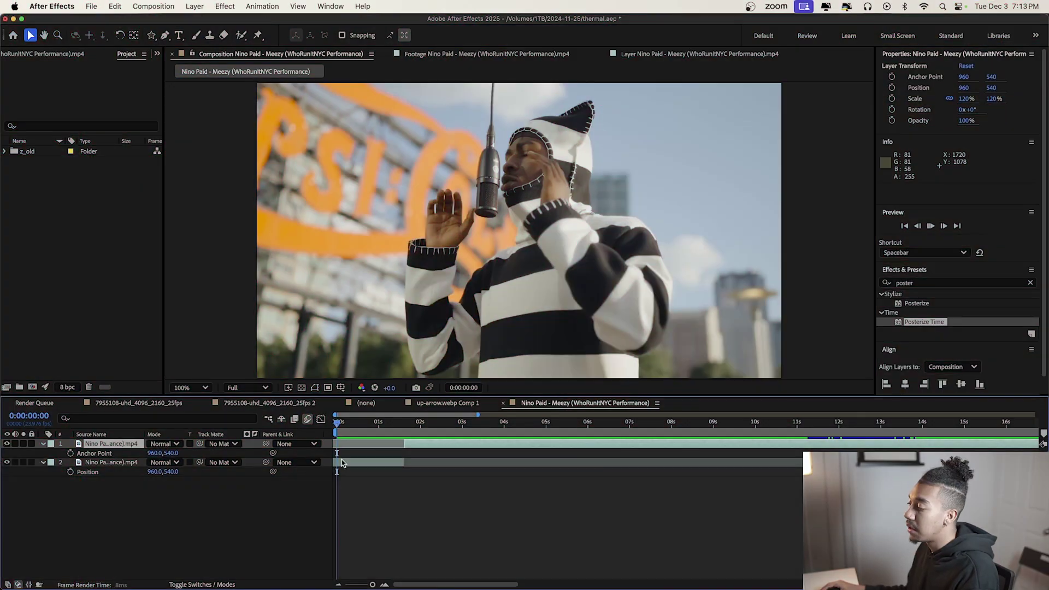
Step: Preview and scrub both performance clips around the cut between them, then return to the composition's start
{"action": "left_click", "coordinate": [108, 464]}
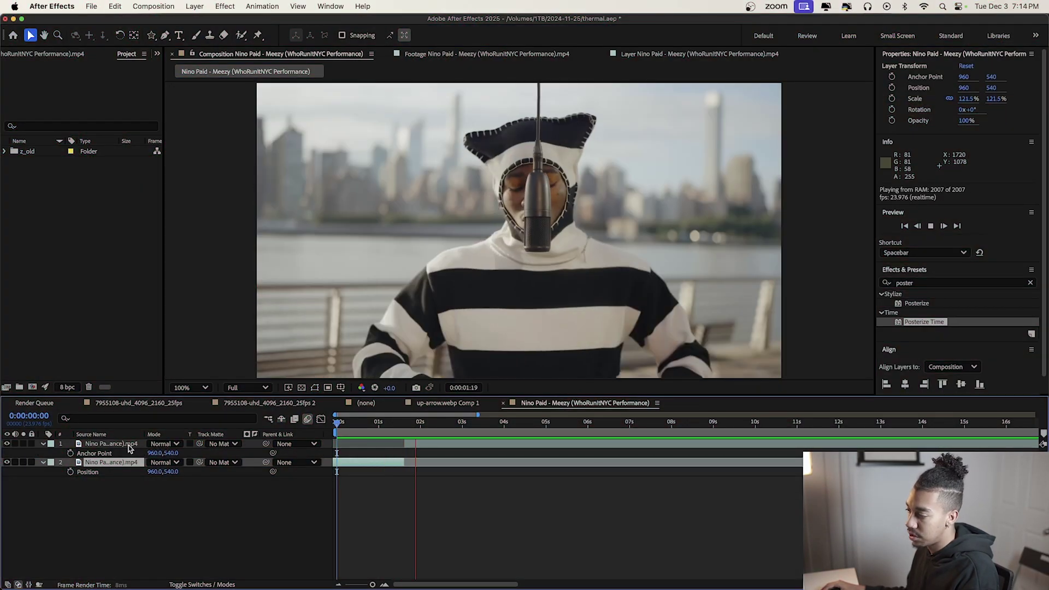
{"action": "key", "text": "space"}
{"action": "left_click", "coordinate": [132, 437]}
{"action": "left_click", "coordinate": [397, 453]}
{"action": "left_click_drag", "start_coordinate": [353, 426], "coordinate": [362, 427]}
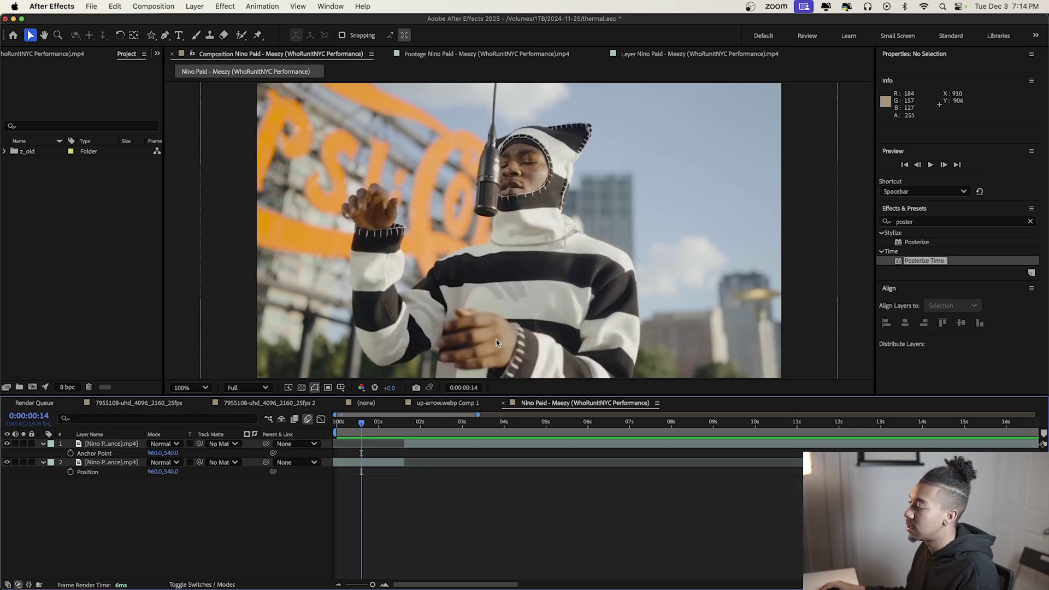
{"action": "left_click", "coordinate": [394, 424]}
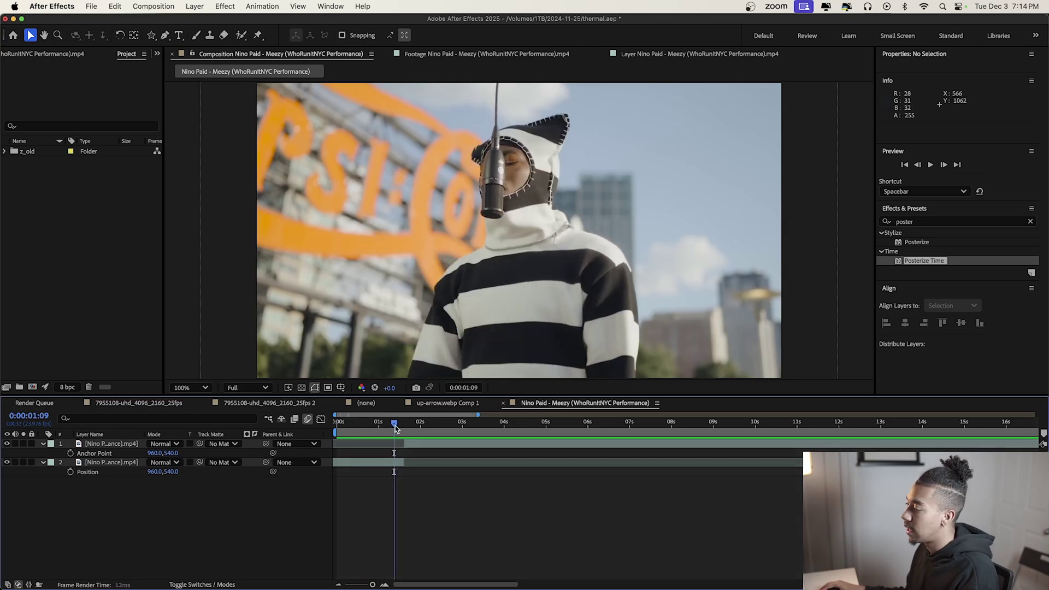
{"action": "left_click_drag", "start_coordinate": [395, 424], "coordinate": [405, 424]}
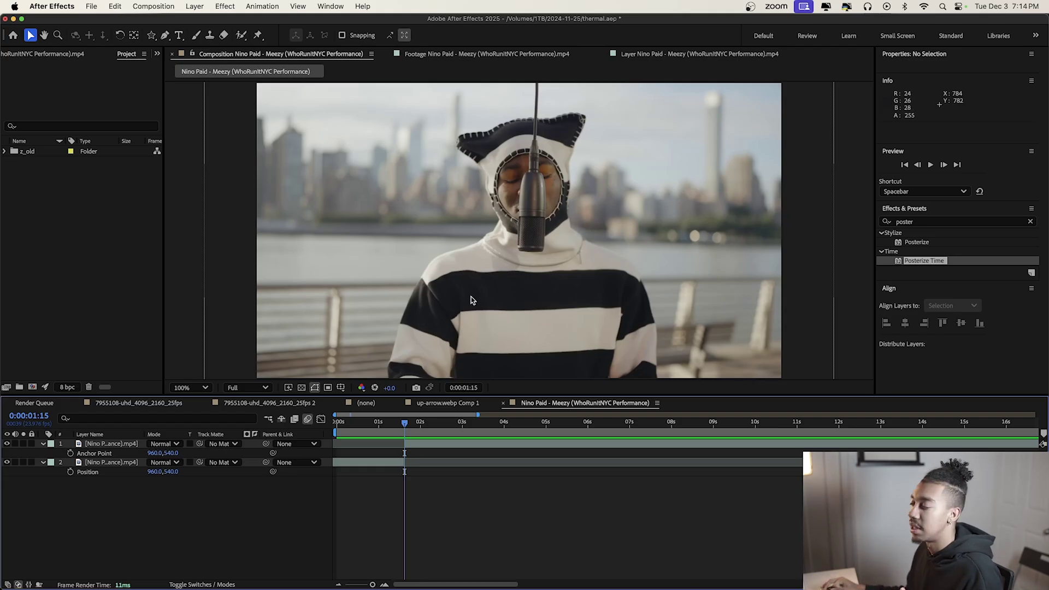
{"action": "left_click", "coordinate": [394, 424]}
{"action": "left_click", "coordinate": [376, 468]}
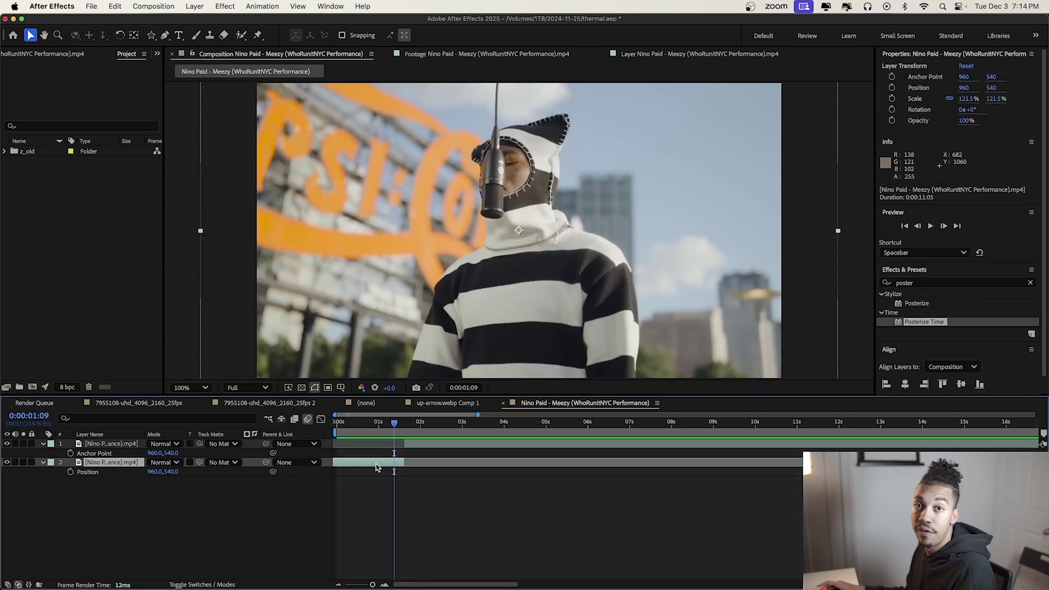
{"action": "key", "text": "space"}
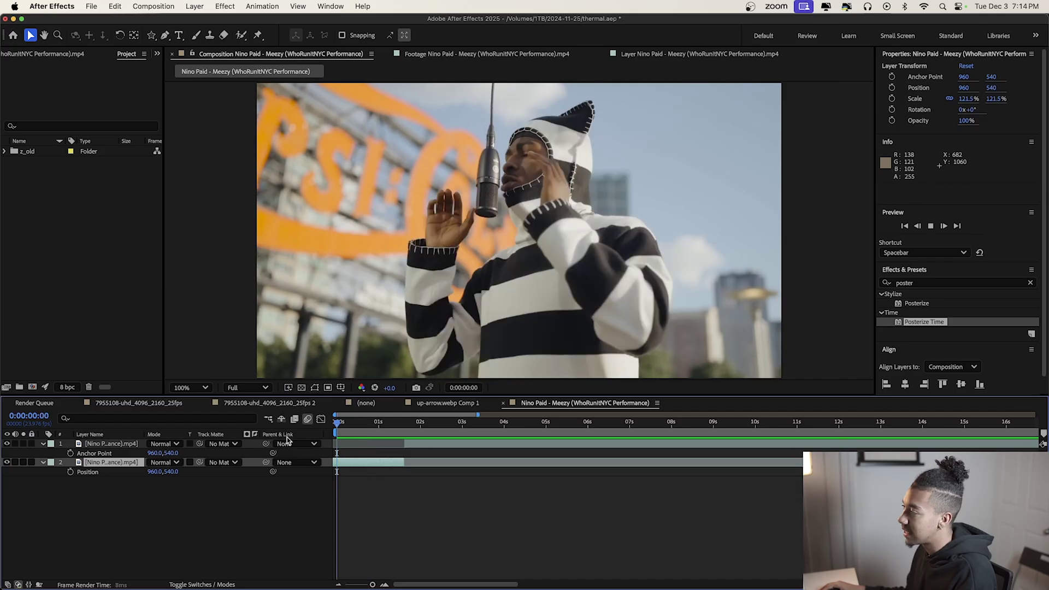
{"action": "left_click", "coordinate": [420, 444]}
{"action": "key", "text": "space"}
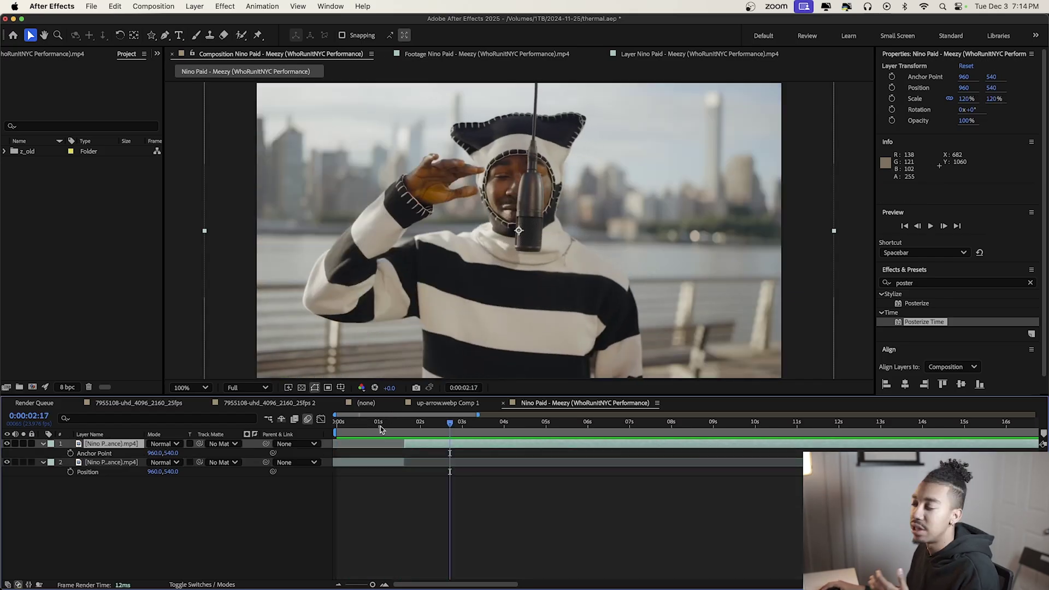
{"action": "key", "text": "Home"}
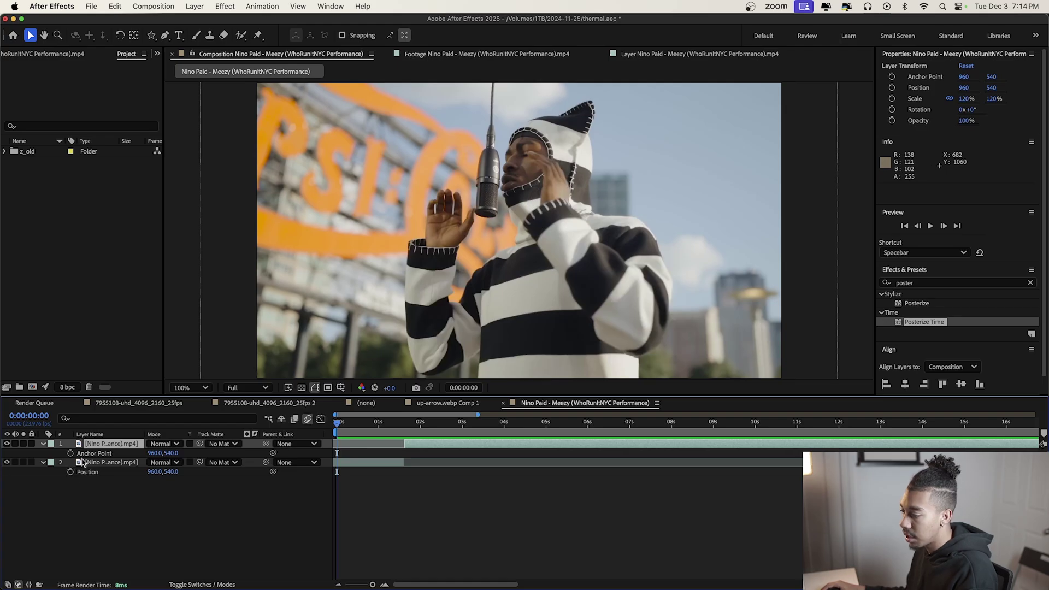
Step: Find the repetile preset in the effects library and apply it to the first clip (layer 2)
{"action": "left_click", "coordinate": [85, 463]}
{"action": "left_click", "coordinate": [899, 284]}
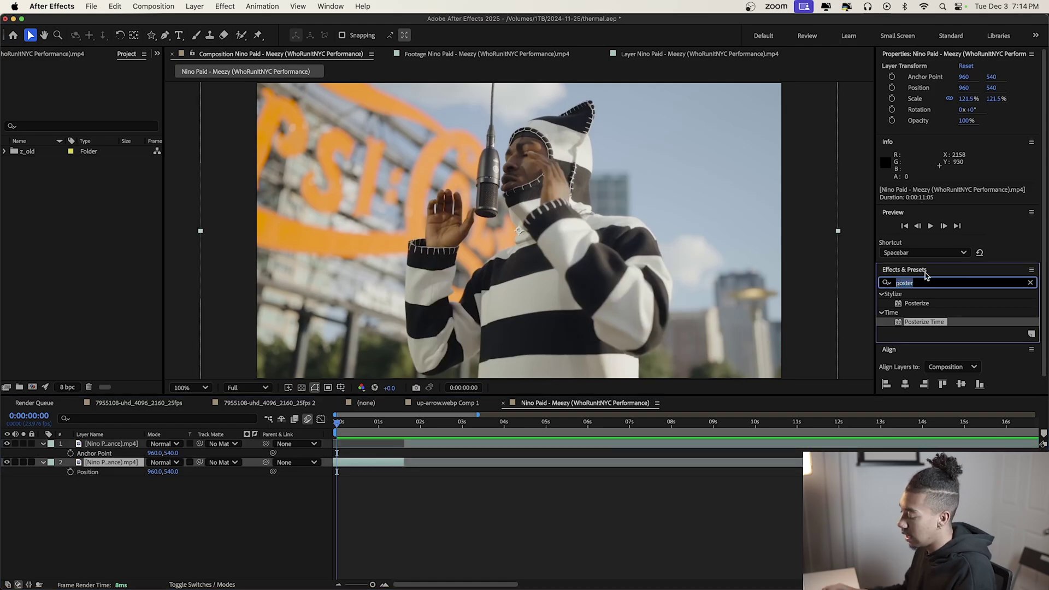
{"action": "type", "text": "repetile"}
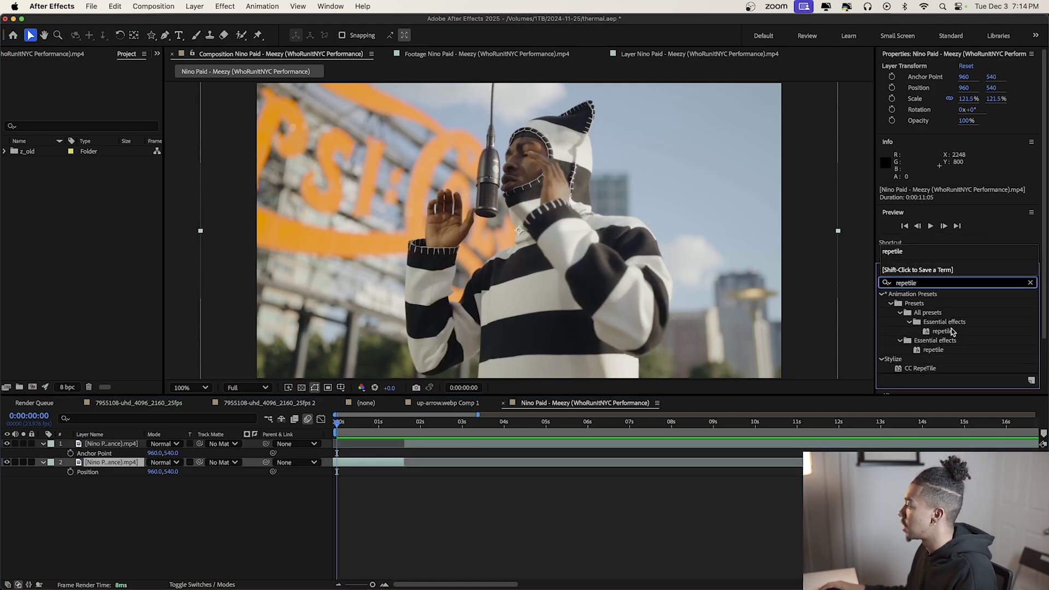
{"action": "left_click_drag", "start_coordinate": [952, 332], "coordinate": [322, 268]}
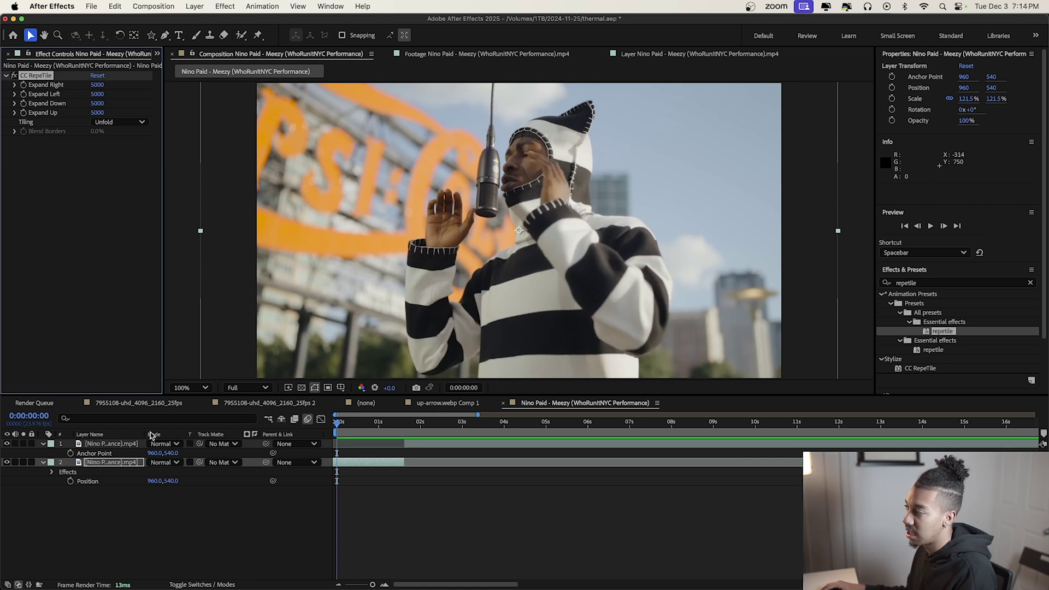
Step: Test the mirrored edges by shifting the first clip's horizontal position to about 1831, and undo the shift
{"action": "left_click_drag", "start_coordinate": [147, 482], "coordinate": [616, 462]}
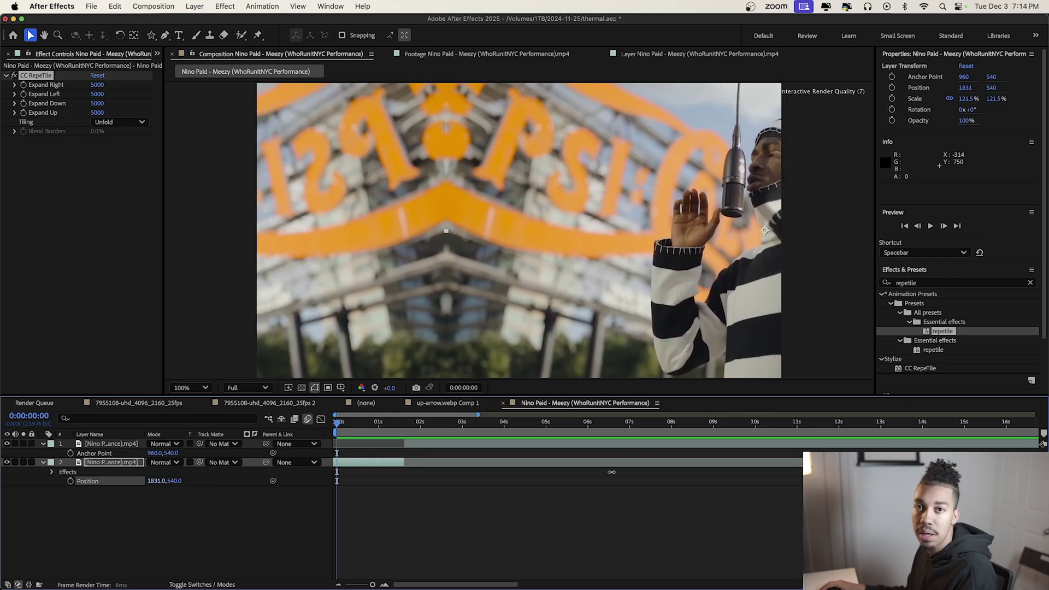
{"action": "key", "text": "super+z"}
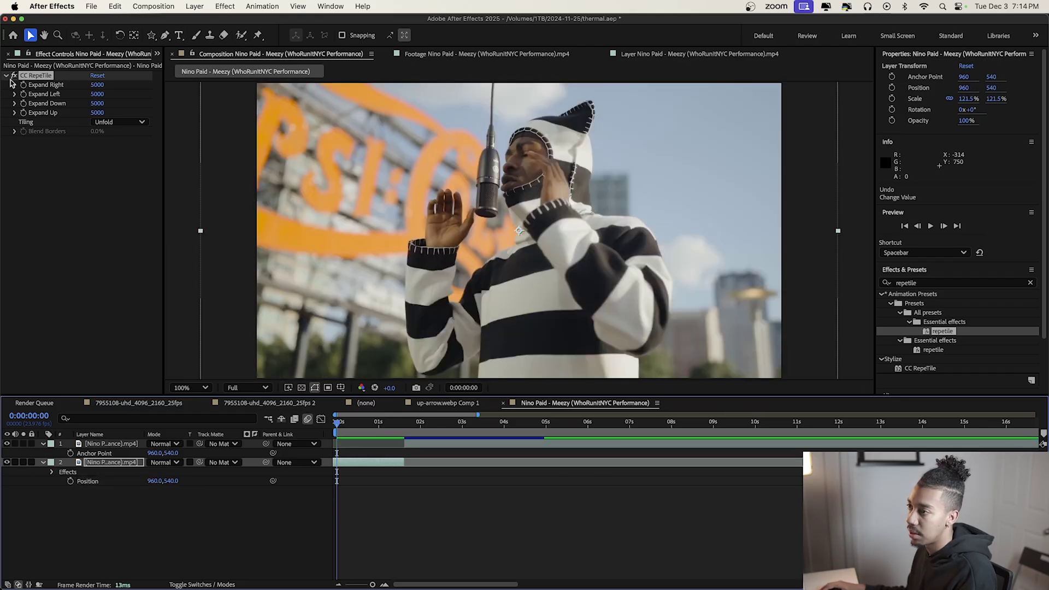
Step: Copy the CC RepeTile effect from the first clip to the second clip (layer 1)
{"action": "left_click", "coordinate": [13, 84]}
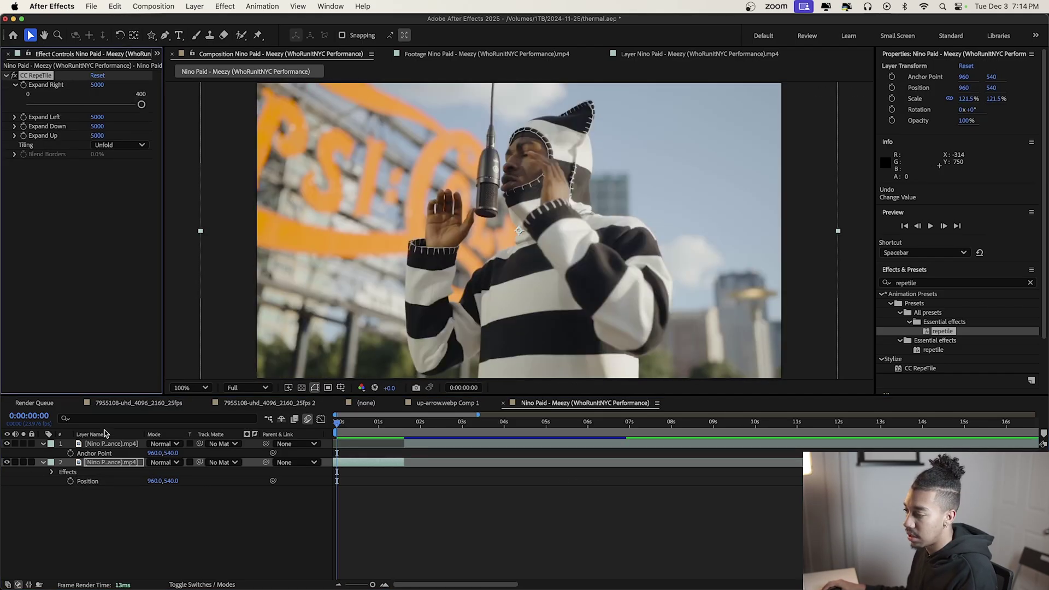
{"action": "left_click", "coordinate": [105, 444]}
Step: Add the expression wiggle(2,15) to the first clip's Position property and preview the camera shake
{"action": "left_click", "coordinate": [77, 491]}
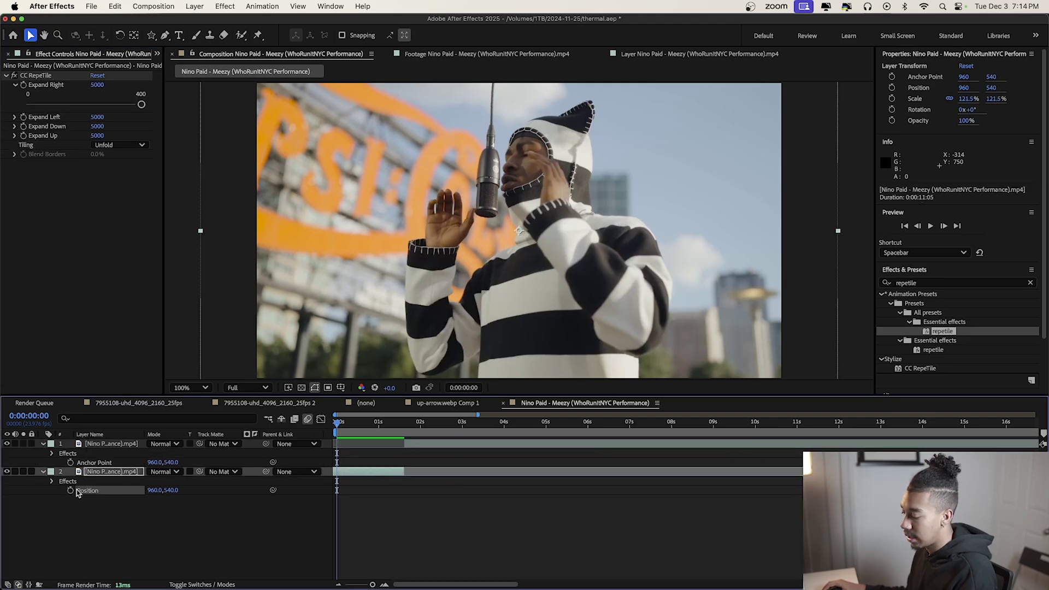
{"action": "key", "text": "p"}
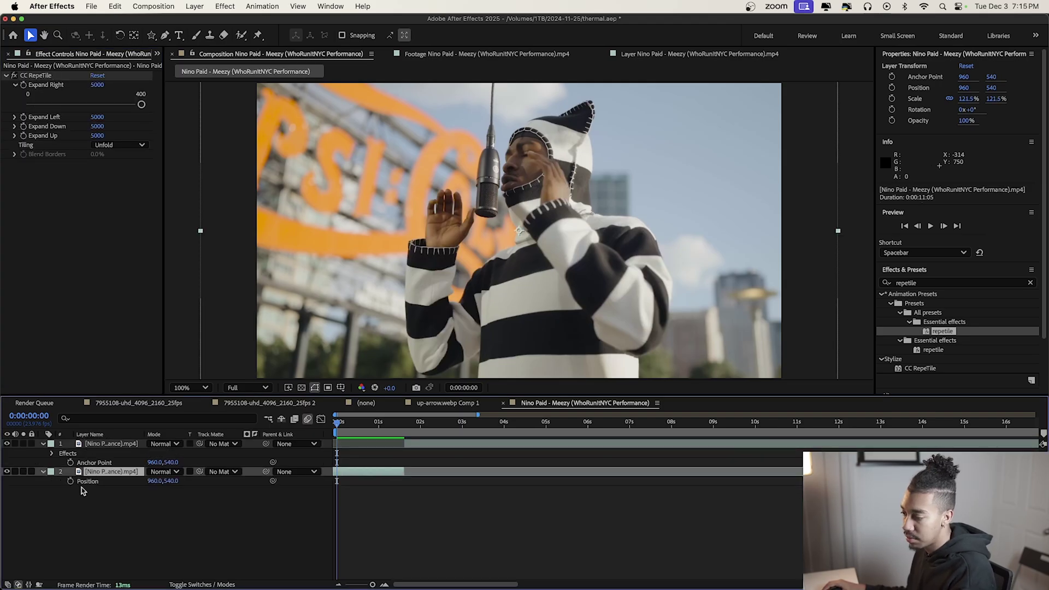
{"action": "left_click", "coordinate": [107, 480]}
{"action": "key", "text": "alt+shift+equal"}
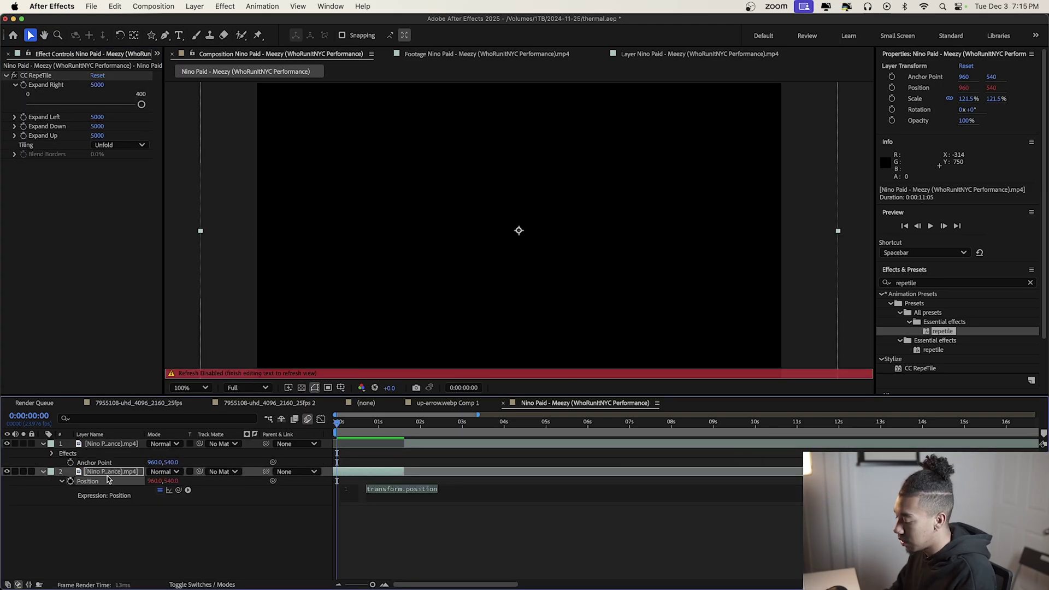
{"action": "type", "text": "wiggle(2,"}
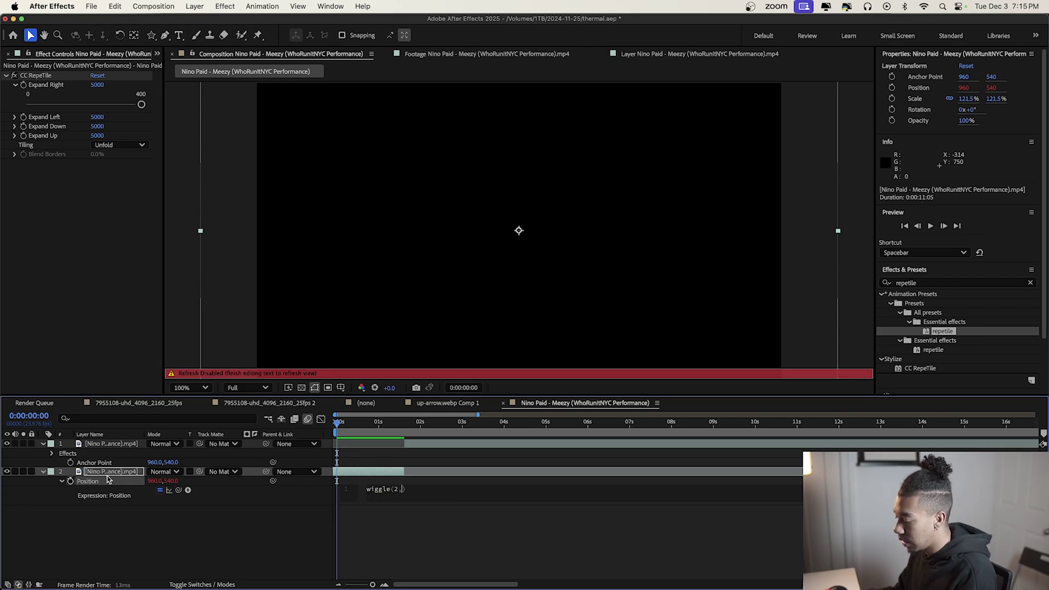
{"action": "type", "text": "15"}
{"action": "left_click", "coordinate": [338, 435]}
{"action": "key", "text": "space"}
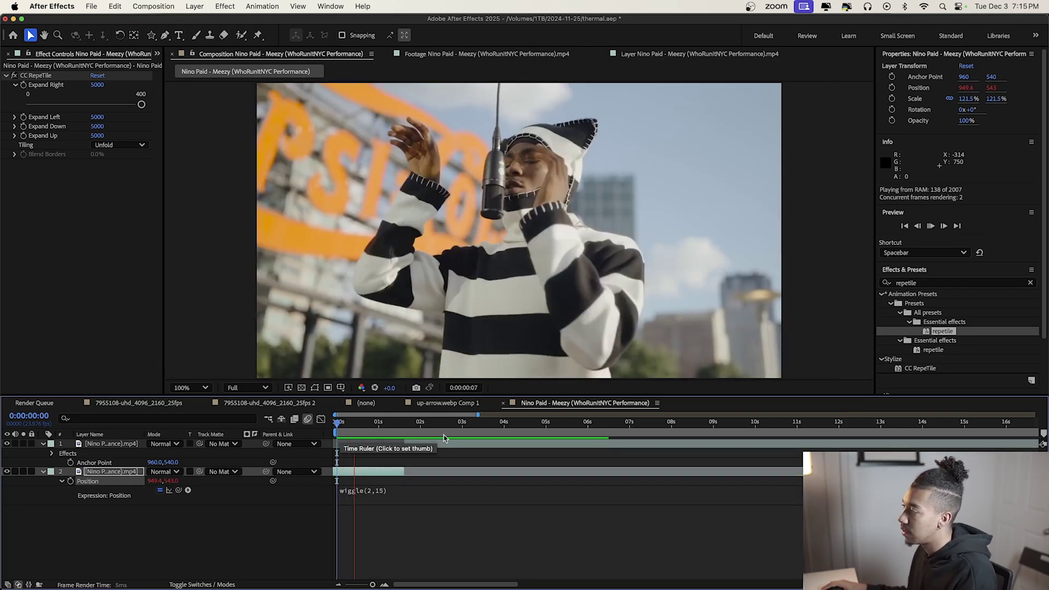
Step: Apply the same wiggle(2,15) expression to the second clip's Position property and preview the motion
{"action": "left_click", "coordinate": [350, 496]}
{"action": "key", "text": "super+c"}
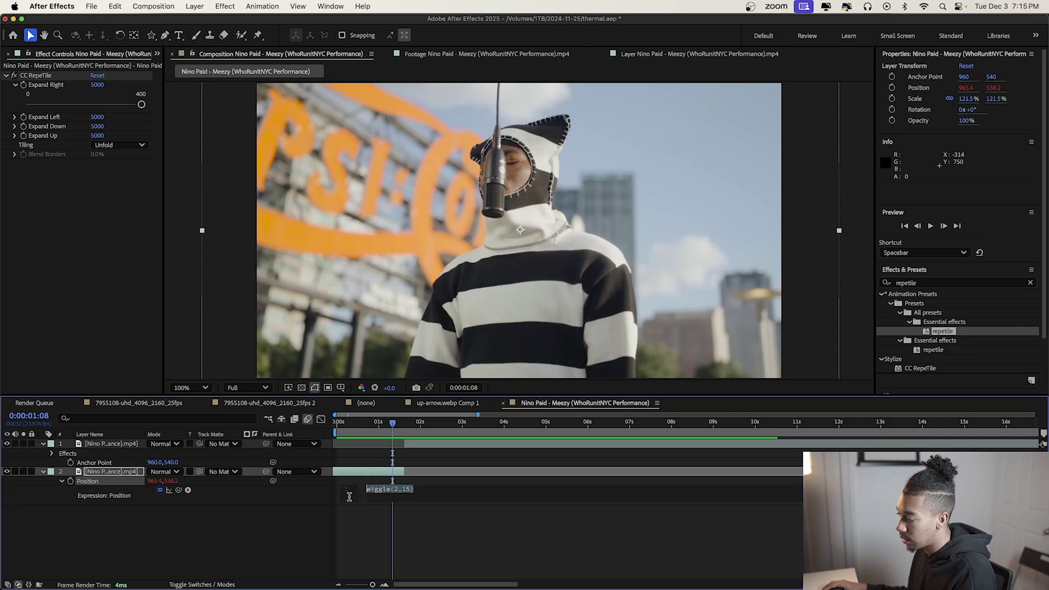
{"action": "left_click", "coordinate": [429, 445]}
{"action": "key", "text": "p"}
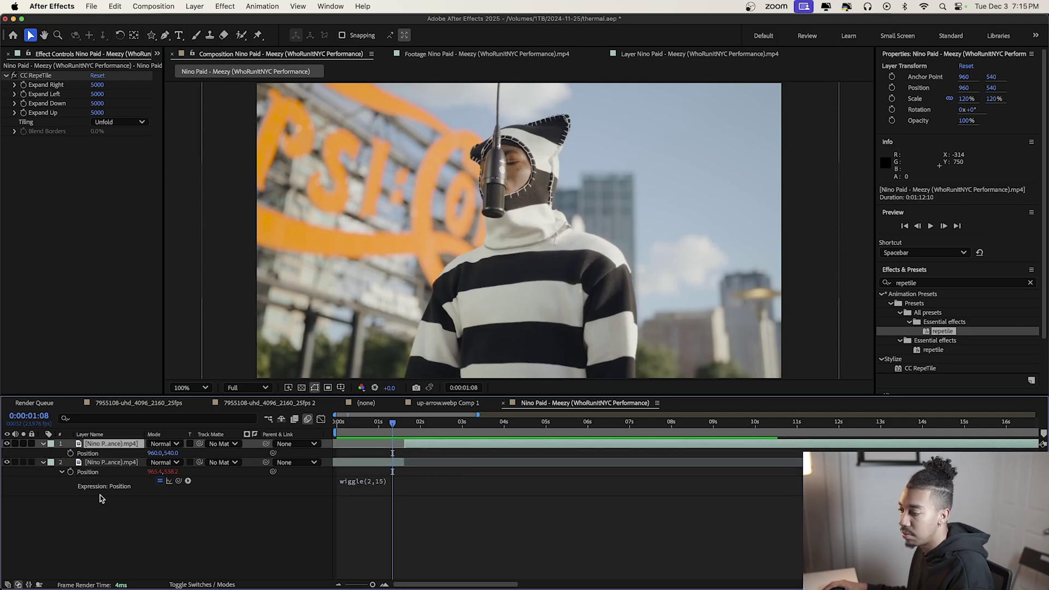
{"action": "left_click", "coordinate": [68, 453], "text": "alt"}
{"action": "key", "text": "super+v"}
{"action": "key", "text": "space"}
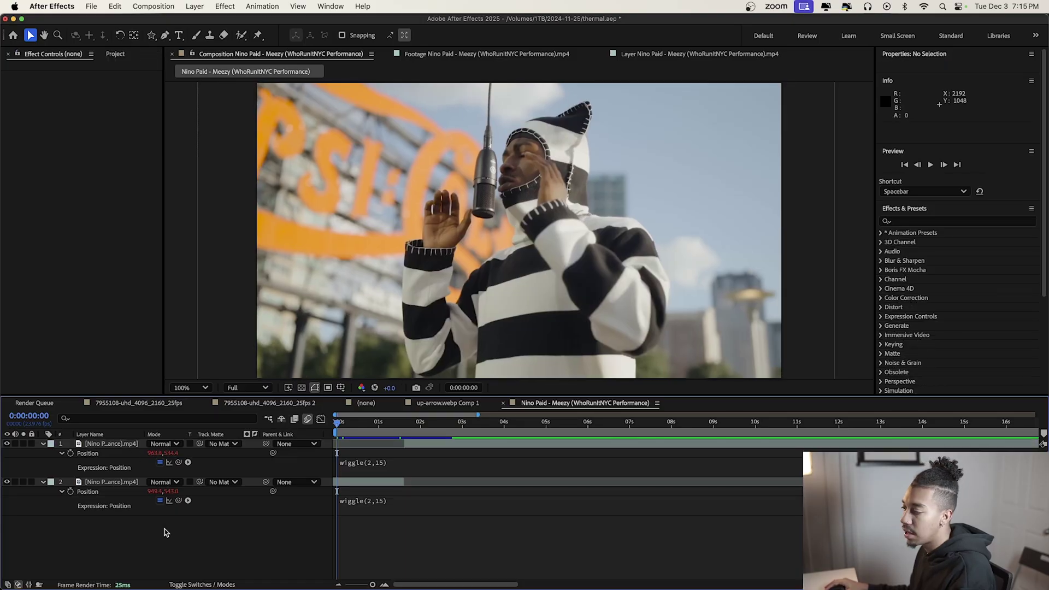
Step: Create an adjustment layer above the clips and apply the Exposure color correction effect to it
{"action": "right_click", "coordinate": [182, 531]}
{"action": "mouse_move", "coordinate": [246, 446]}
{"action": "left_click", "coordinate": [373, 537]}
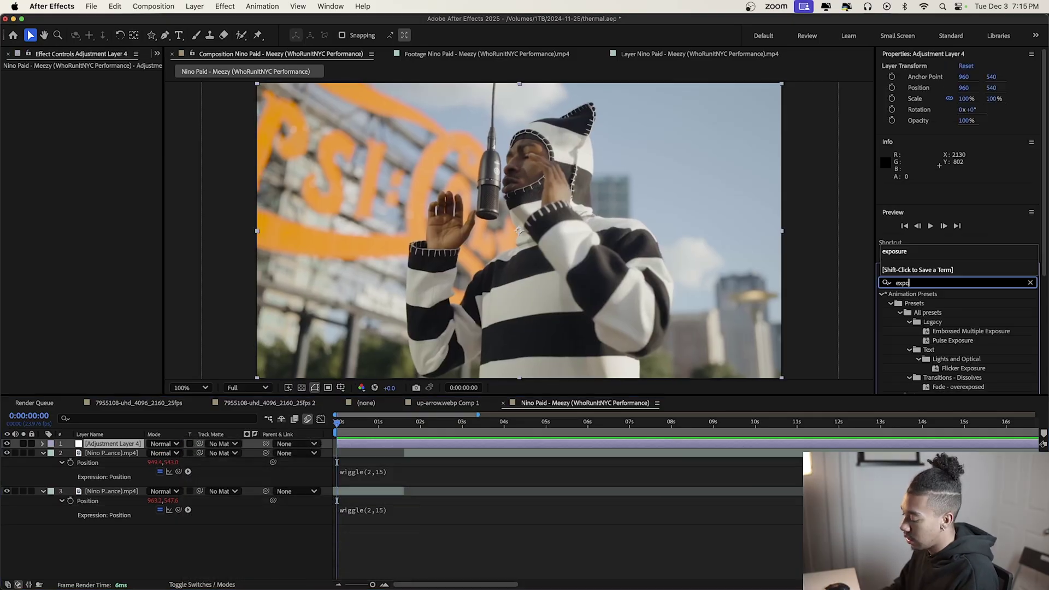
{"action": "double_click", "coordinate": [928, 306]}
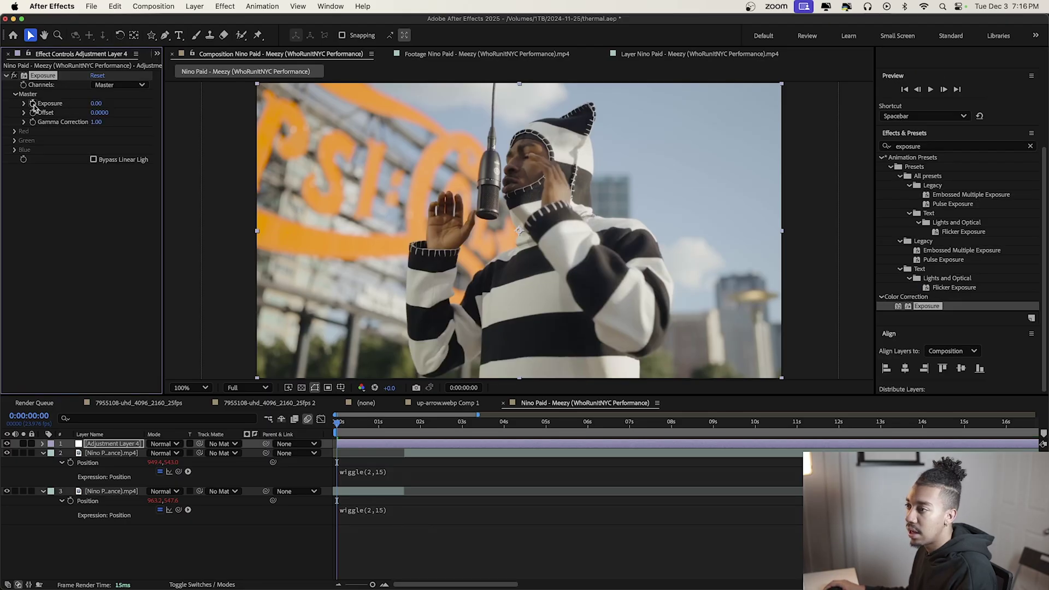
Step: Add the expression wiggle(24,0.5) to the adjustment layer's master Exposure value and preview the flicker
{"action": "left_click", "coordinate": [33, 104], "text": "alt"}
{"action": "type", "text": "wi"}
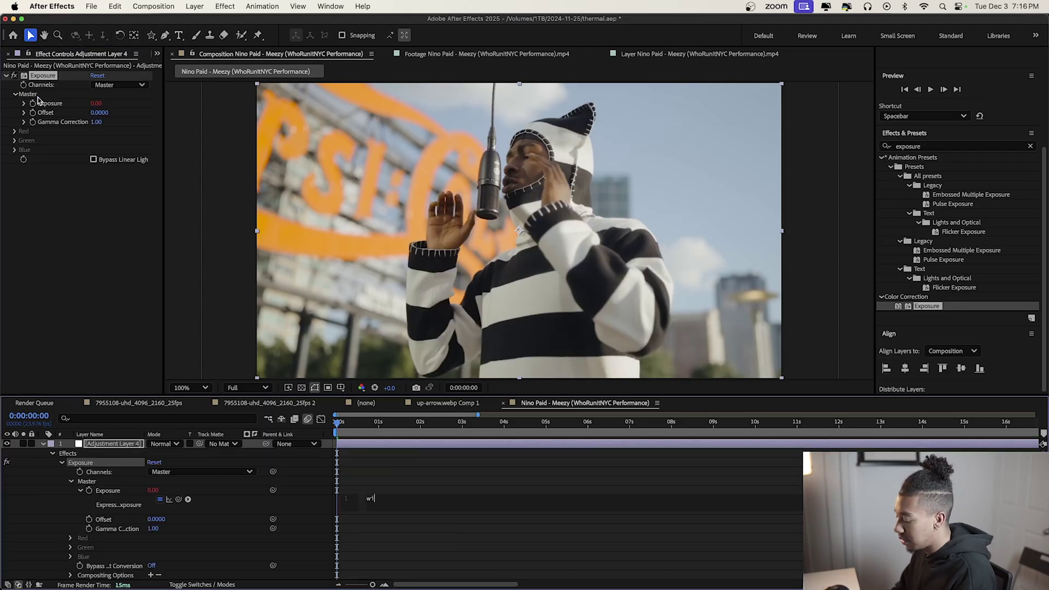
{"action": "type", "text": "ggle(24,"}
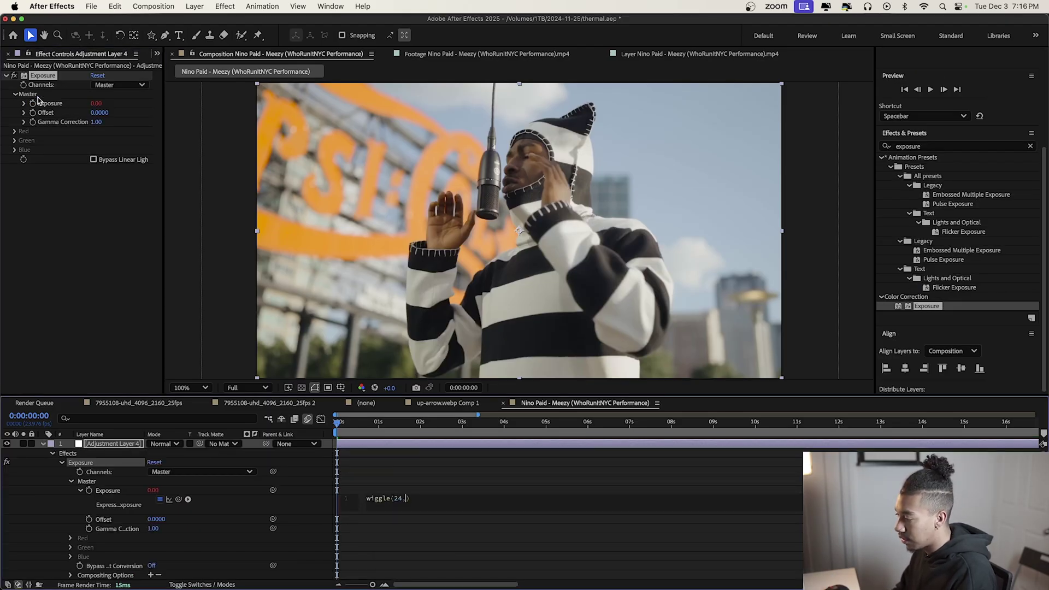
{"action": "type", "text": "0.5"}
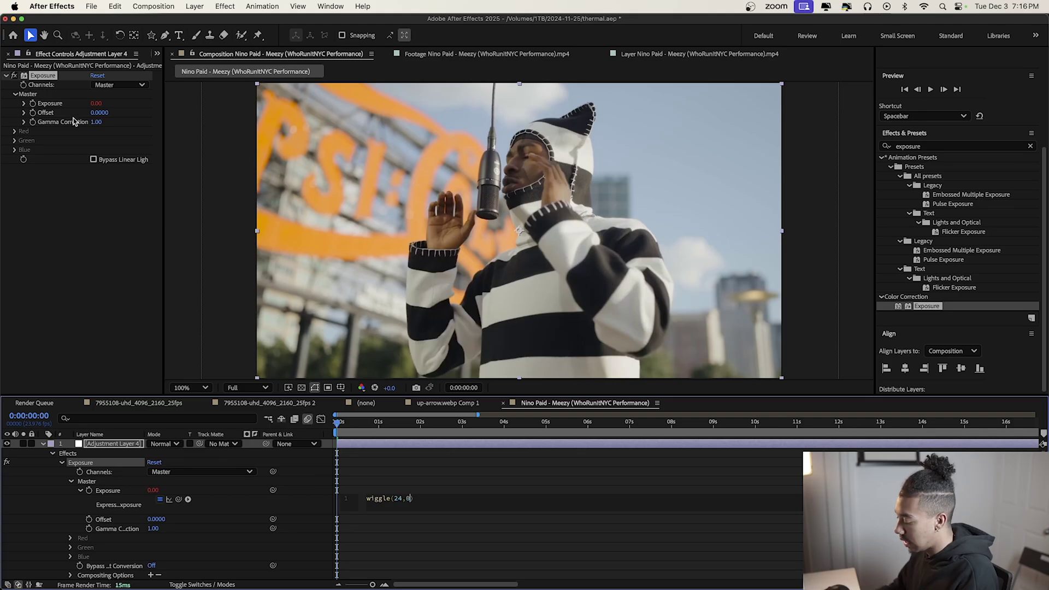
{"action": "left_click", "coordinate": [201, 328]}
{"action": "key", "text": "space"}
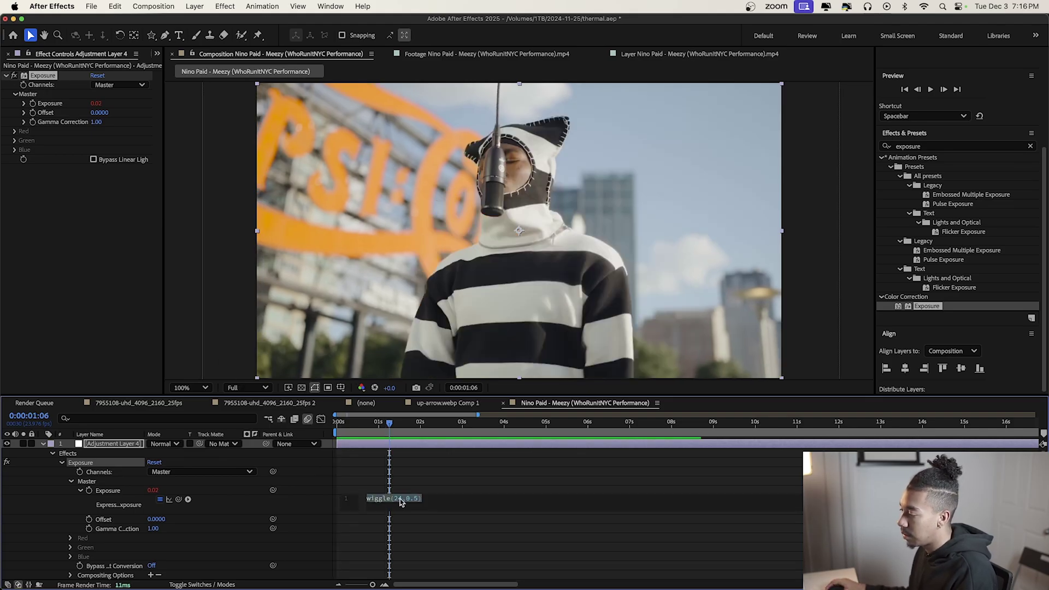
Step: Change the Exposure expression to wiggle(12,0.5), preview the flicker, and collapse the adjustment layer's properties
{"action": "left_click", "coordinate": [338, 425]}
{"action": "key", "text": "space"}
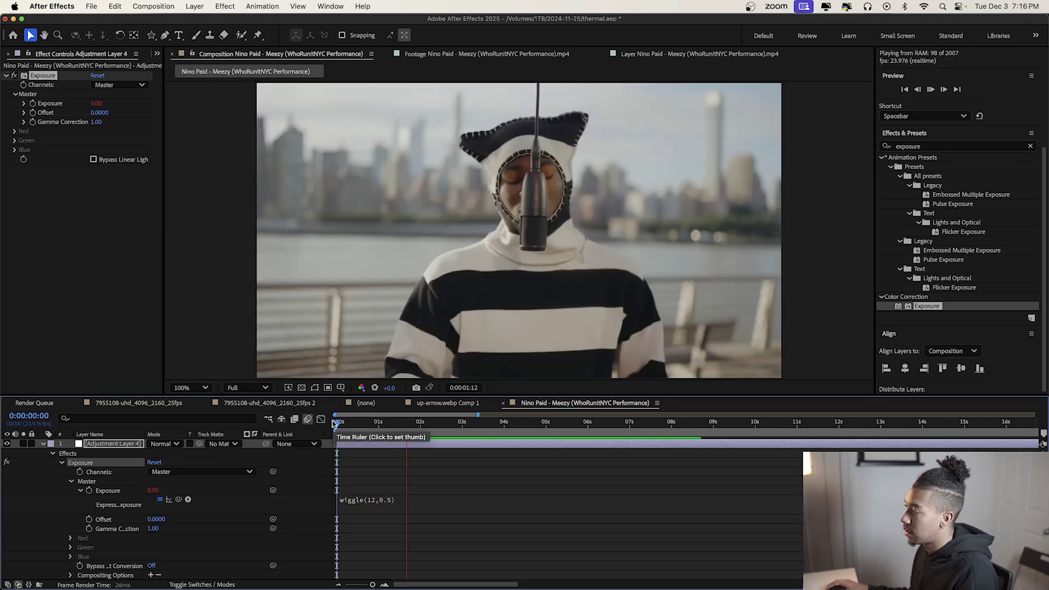
{"action": "key", "text": "space"}
{"action": "left_click", "coordinate": [42, 444]}
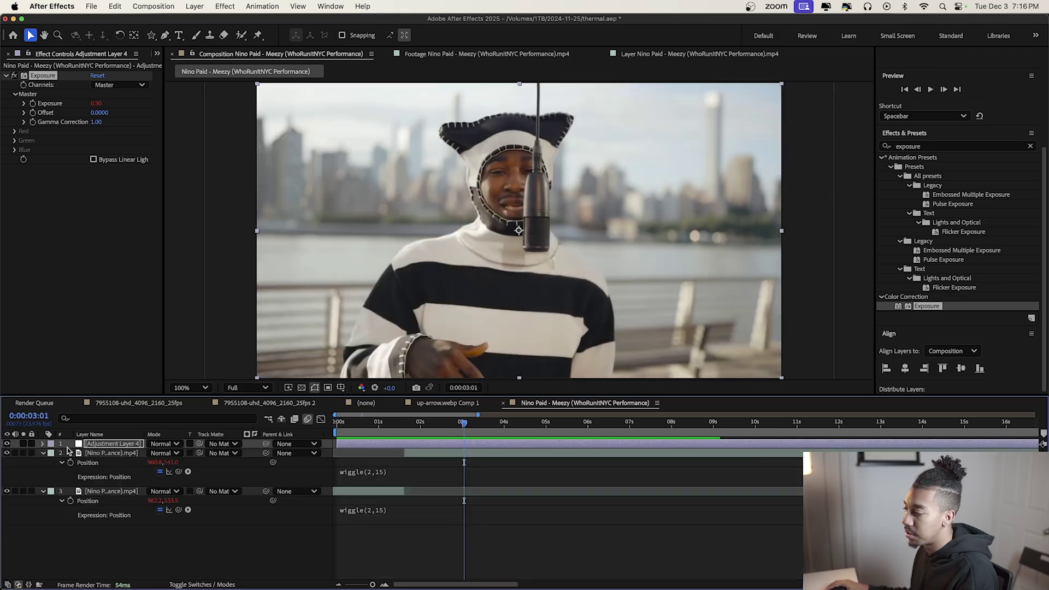
Step: Add a second adjustment layer to the composition
{"action": "left_click", "coordinate": [398, 524]}
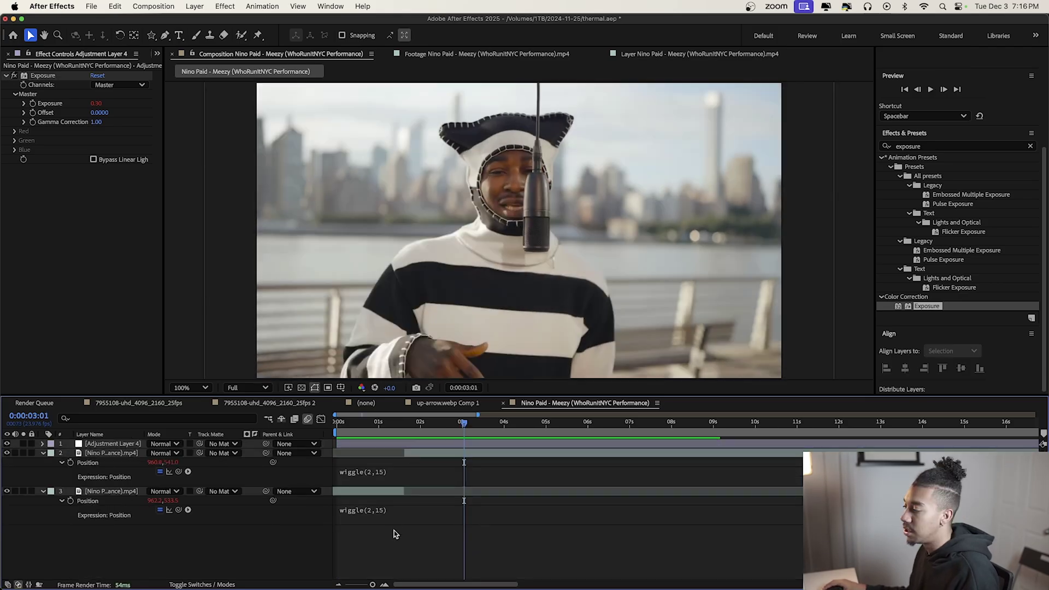
{"action": "right_click", "coordinate": [387, 549]}
{"action": "mouse_move", "coordinate": [446, 446]}
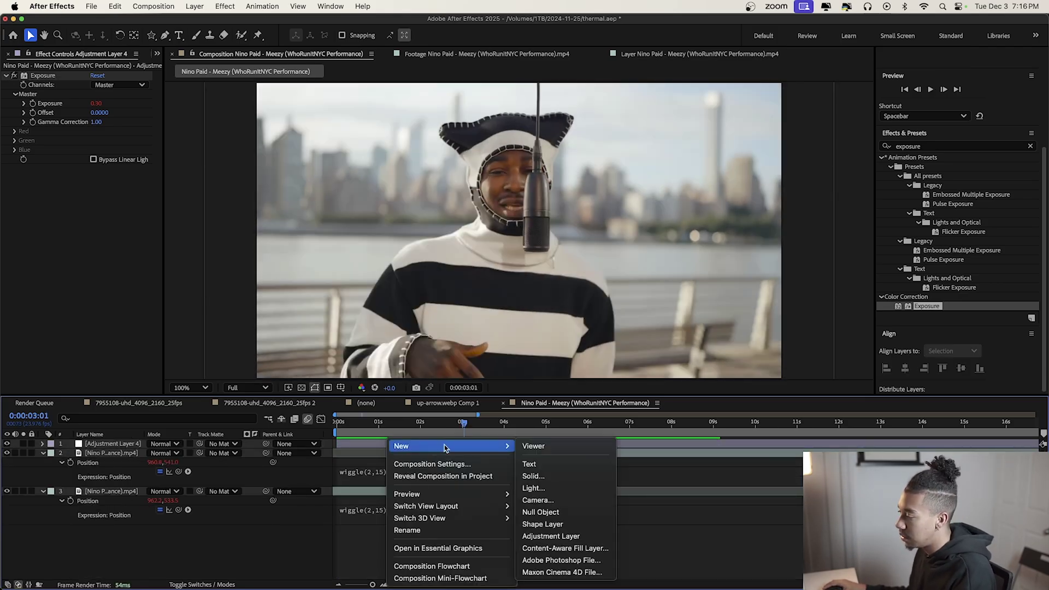
{"action": "left_click", "coordinate": [565, 536]}
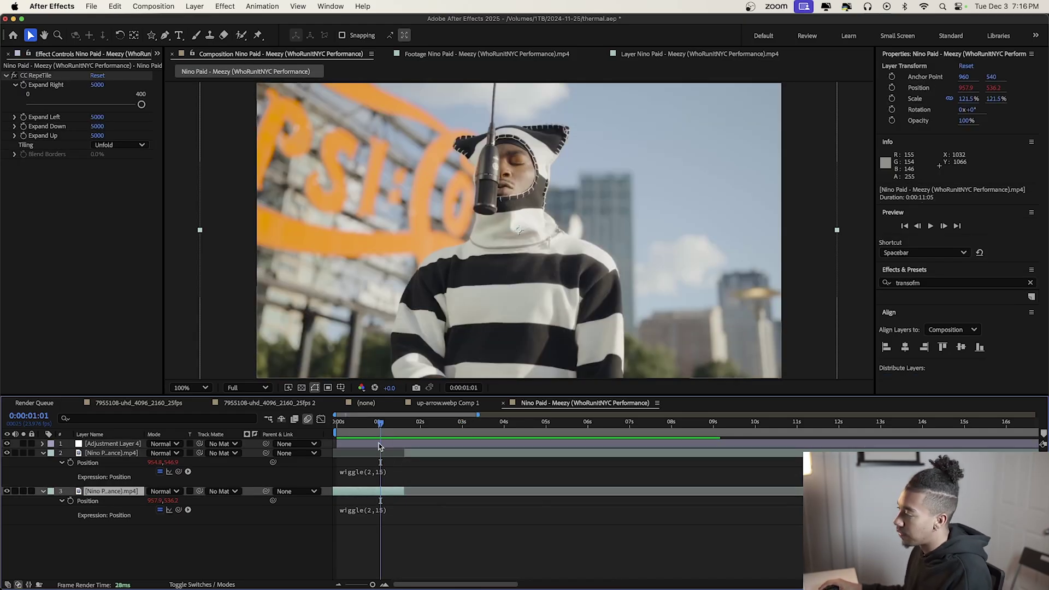
Step: Move the first clip's anchor point into the open sky beside the performer, at about 1475, 257, with the Pan Behind tool
{"action": "key", "text": "y"}
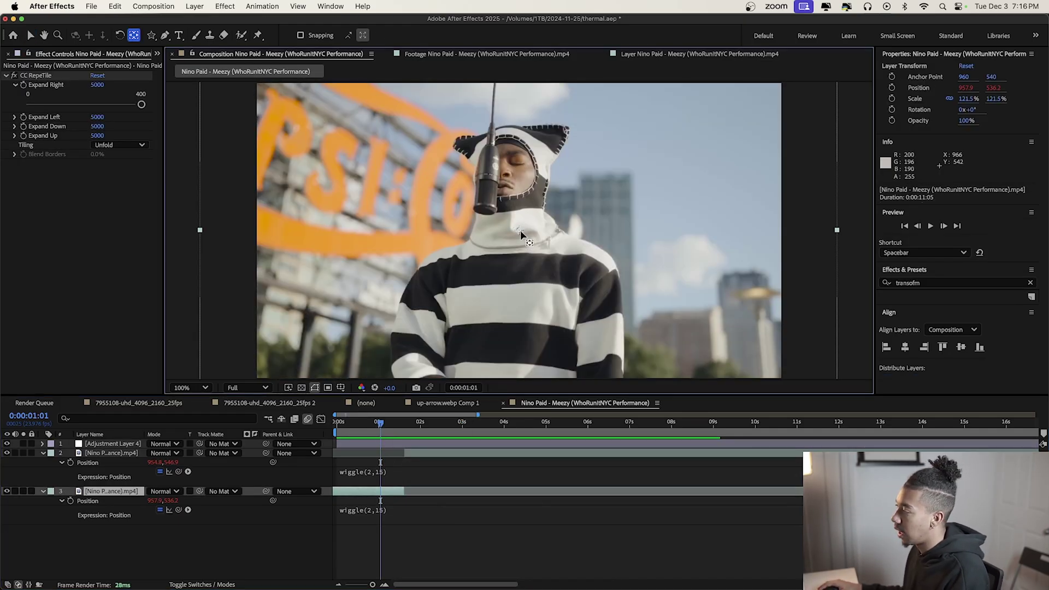
{"action": "left_click_drag", "start_coordinate": [519, 230], "coordinate": [572, 208]}
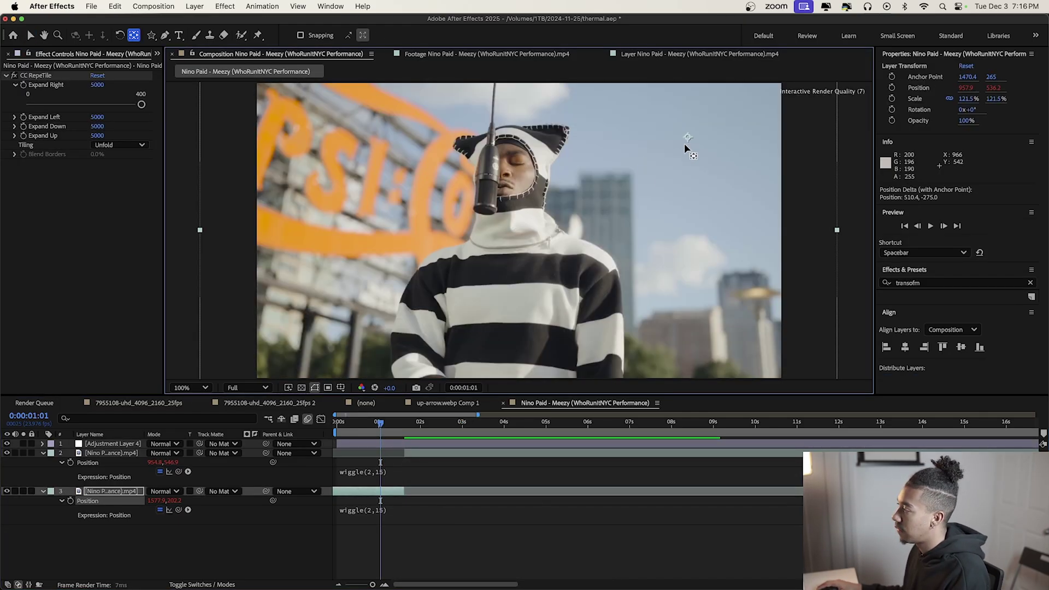
{"action": "key", "text": "super+z"}
{"action": "left_click_drag", "start_coordinate": [518, 228], "coordinate": [692, 135]}
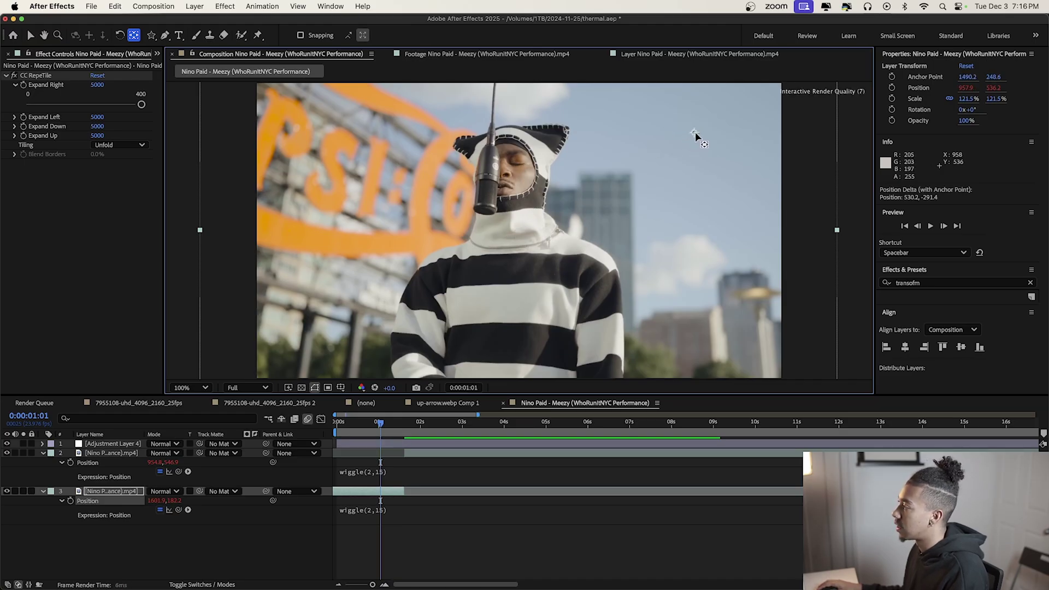
{"action": "left_click_drag", "start_coordinate": [695, 132], "coordinate": [690, 135]}
{"action": "key", "text": "a"}
Step: Move the second clip's anchor point to the sky above the skyline on the performer's left, at about 462, 165
{"action": "left_click", "coordinate": [410, 428]}
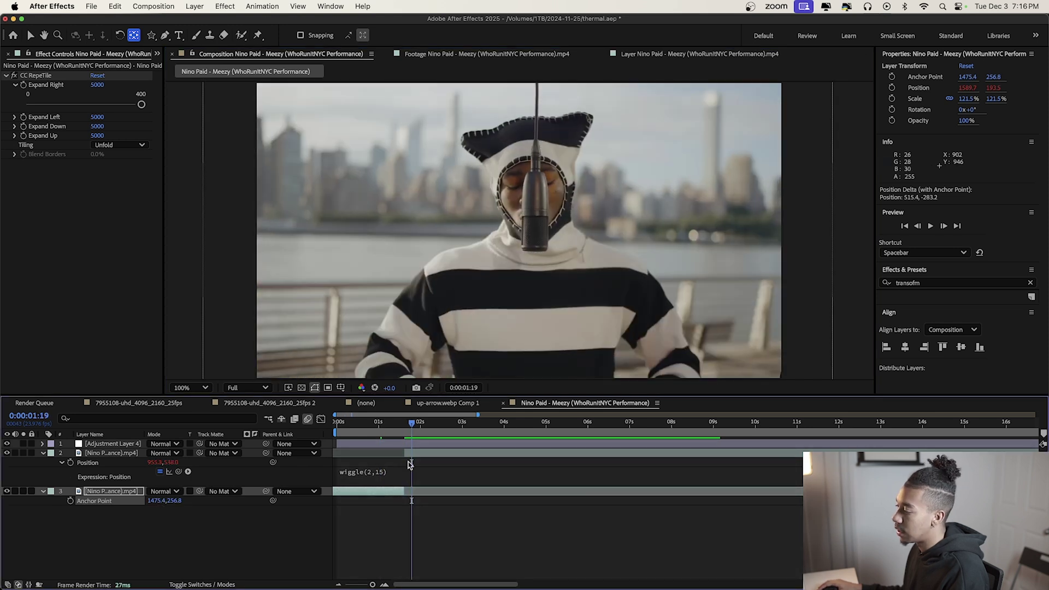
{"action": "left_click", "coordinate": [412, 461]}
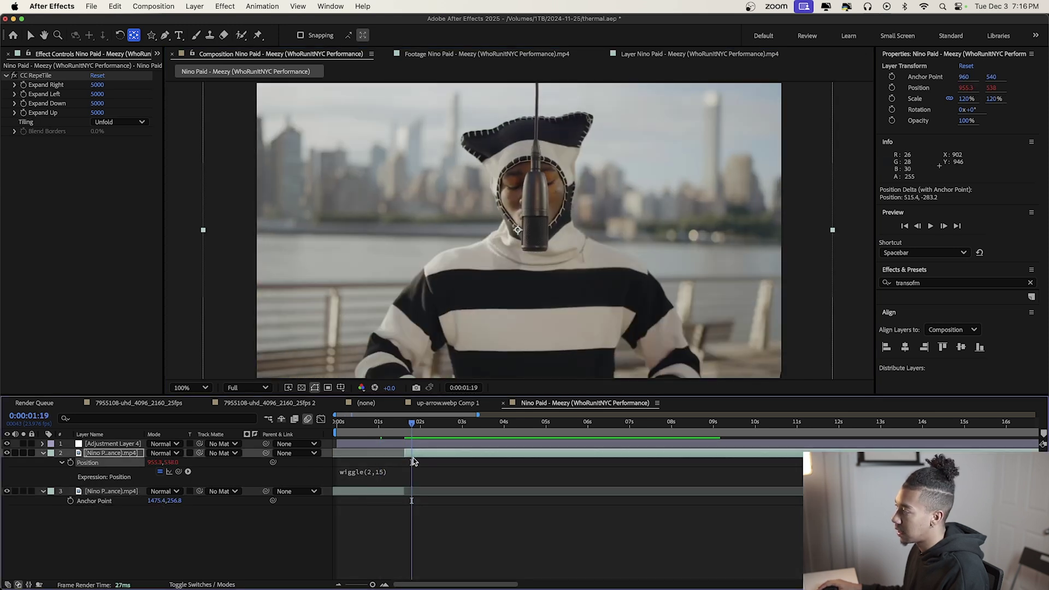
{"action": "left_click", "coordinate": [519, 230]}
Step: Keyframe the first clip's scale at 0:00:01:01 and raise it to 188.5% at 0:00:01:15
{"action": "left_click_drag", "start_coordinate": [388, 423], "coordinate": [381, 426]}
{"action": "left_click", "coordinate": [371, 499]}
{"action": "left_click", "coordinate": [371, 492]}
{"action": "key", "text": "s"}
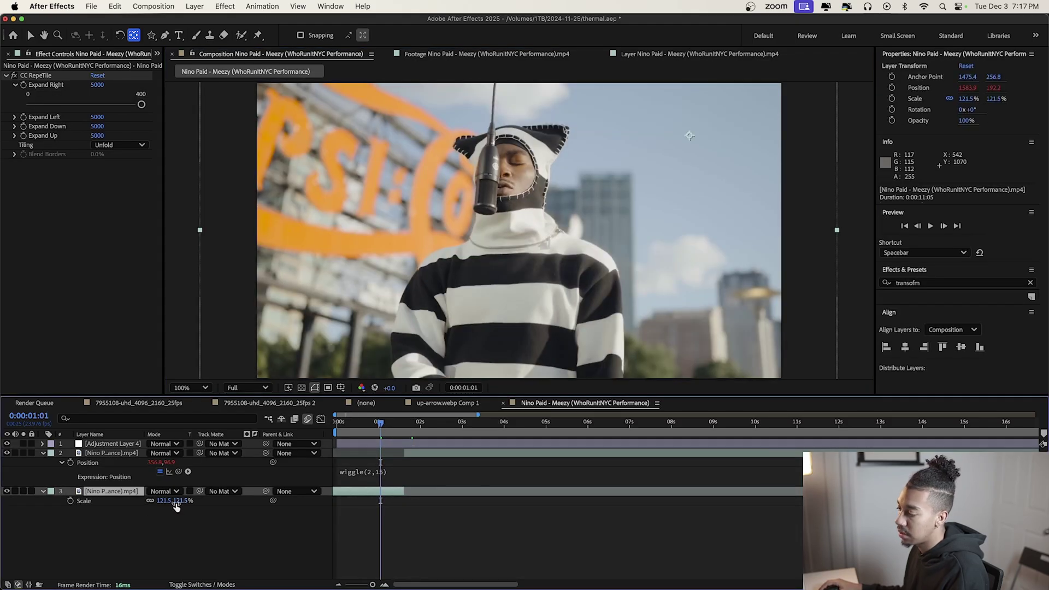
{"action": "left_click_drag", "start_coordinate": [176, 506], "coordinate": [236, 464]}
{"action": "key", "text": "super+z"}
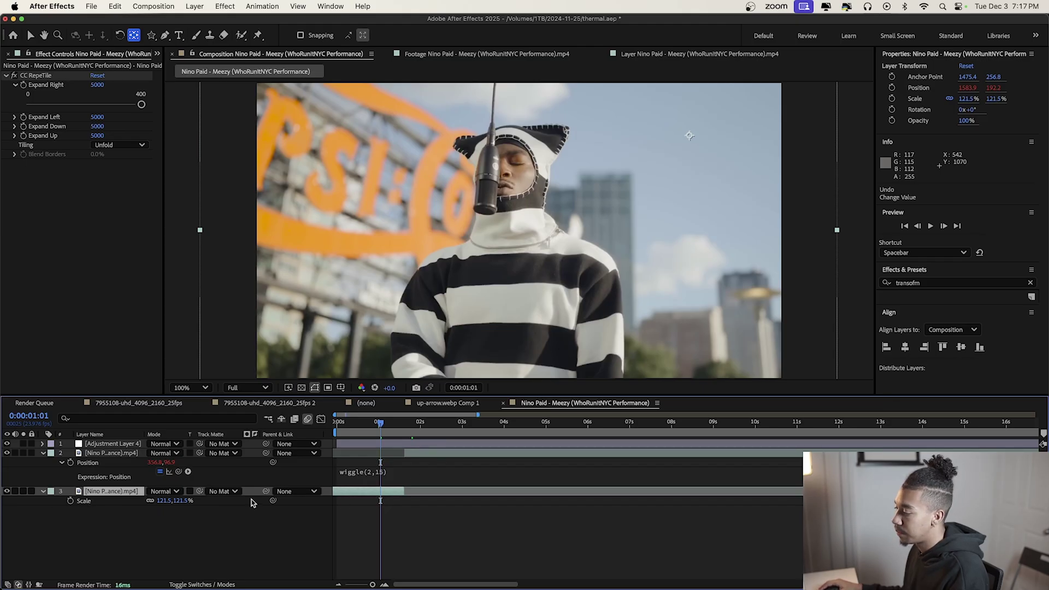
{"action": "left_click_drag", "start_coordinate": [381, 433], "coordinate": [407, 481]}
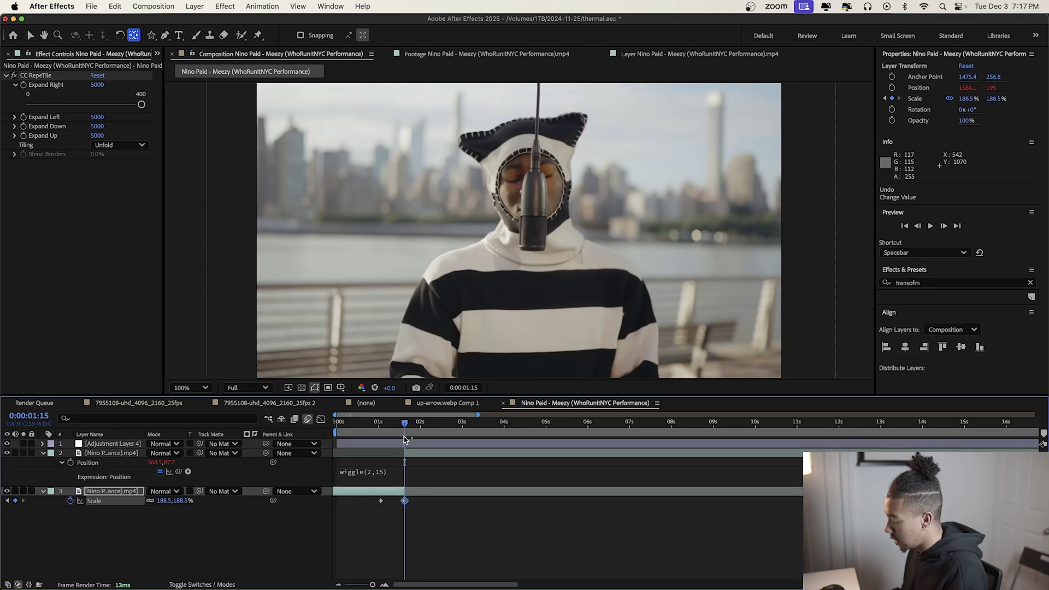
Step: Move the first clip's ending scale keyframe to the clip's last frame at 0:00:01:14
{"action": "key", "text": "="}
{"action": "key", "text": "="}
{"action": "key", "text": "="}
{"action": "key", "text": "super+Left"}
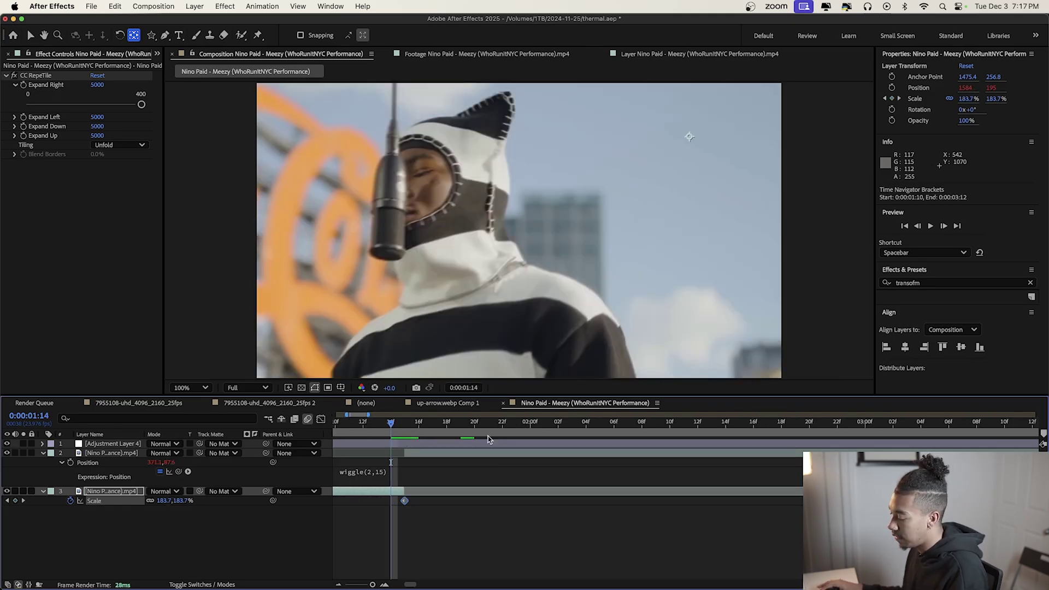
{"action": "key", "text": "minus"}
{"action": "key", "text": "minus"}
{"action": "key", "text": "minus"}
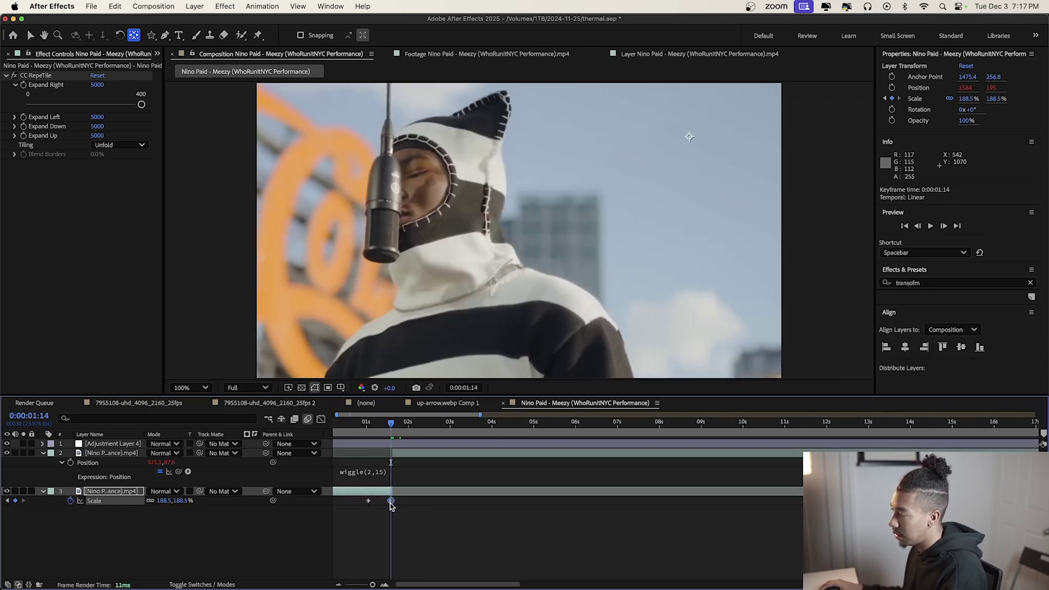
Step: Set the first clip's ending scale keyframe to 724.5% and apply Easy Ease to both scale keyframes
{"action": "left_click_drag", "start_coordinate": [164, 501], "coordinate": [399, 449]}
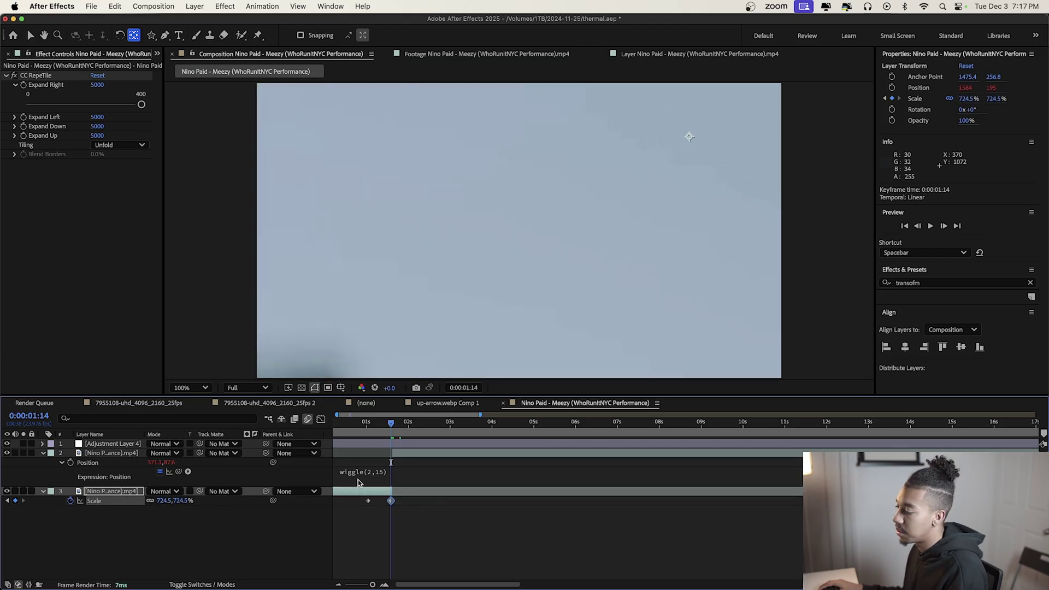
{"action": "left_click_drag", "start_coordinate": [348, 507], "coordinate": [447, 501]}
{"action": "key", "text": "F9"}
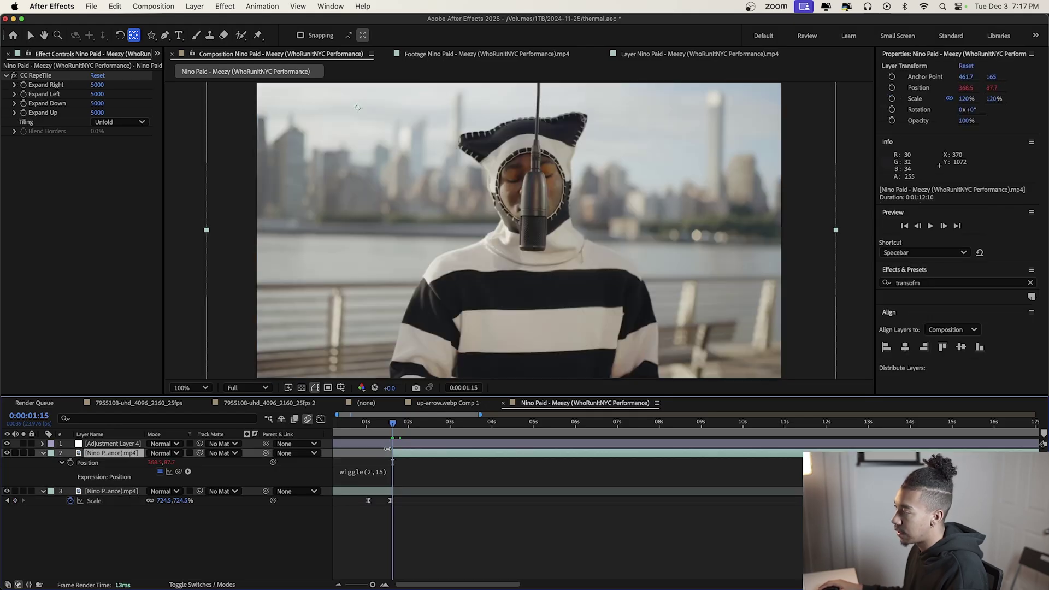
Step: Animate the second clip's scale from 842% at 0:00:01:15 down to 120% at 0:00:02:09, with Easy Ease on both keyframes
{"action": "key", "text": "s"}
{"action": "left_click", "coordinate": [415, 463]}
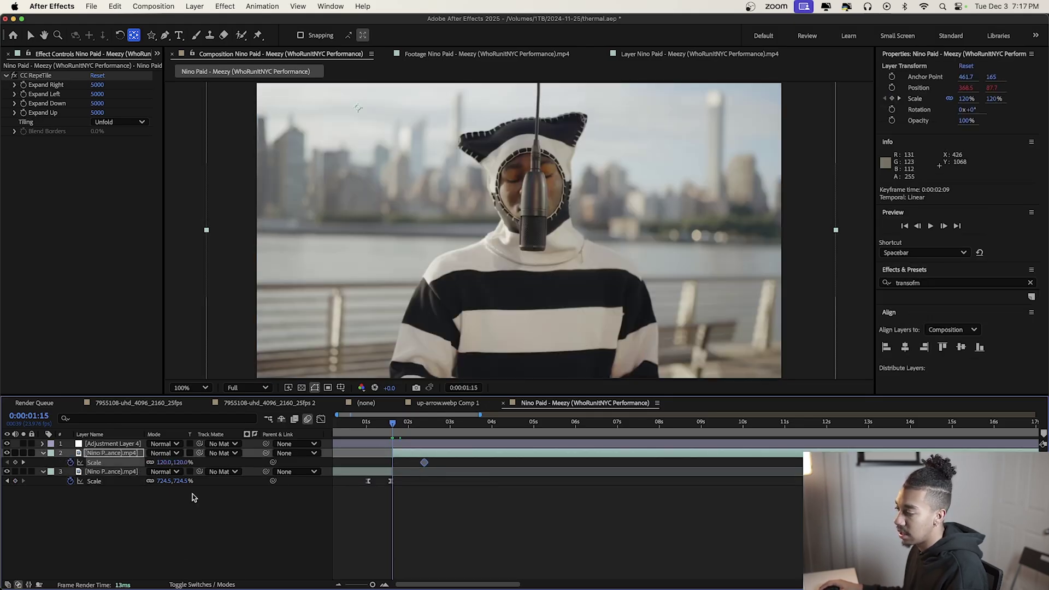
{"action": "left_click_drag", "start_coordinate": [166, 463], "coordinate": [341, 501]}
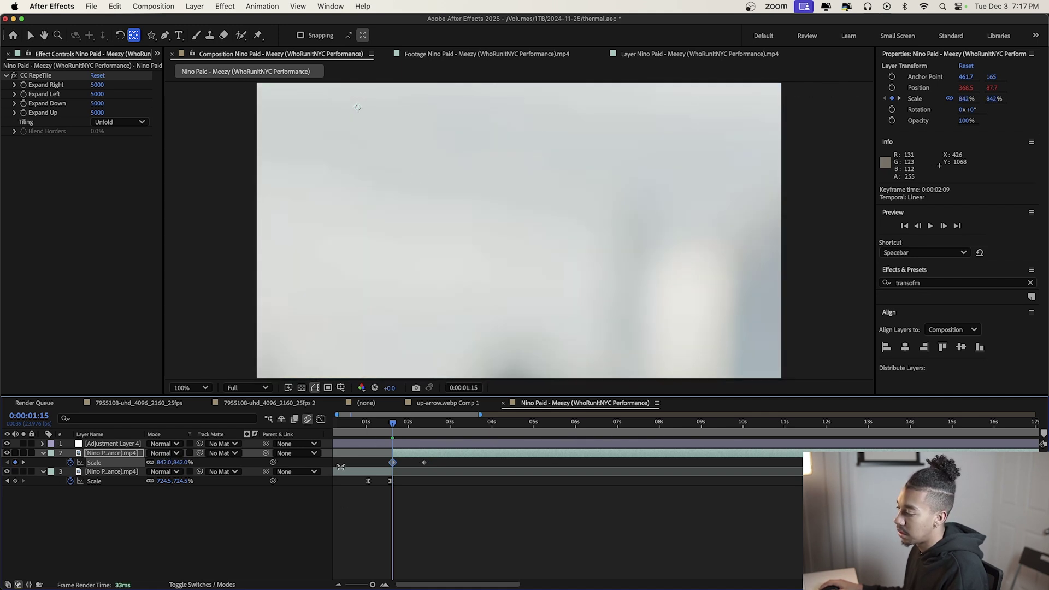
{"action": "left_click", "coordinate": [359, 469]}
{"action": "left_click_drag", "start_coordinate": [480, 464], "coordinate": [362, 484]}
Step: Reshape the first clip's scale curve in the Graph Editor so the zoom starts slowly and accelerates steeply into the cut
{"action": "left_click", "coordinate": [337, 428]}
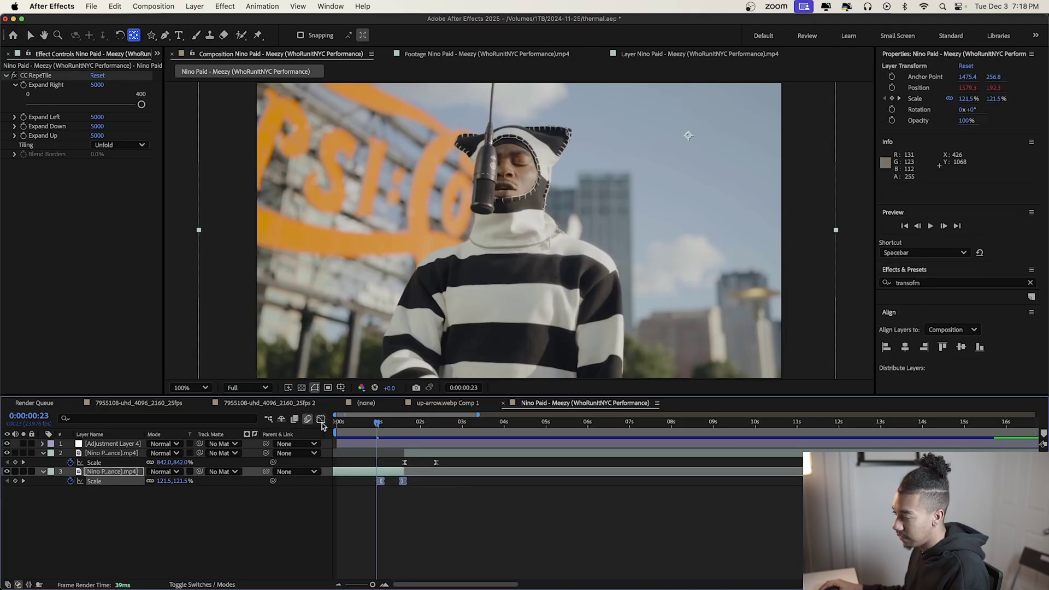
{"action": "left_click", "coordinate": [321, 420]}
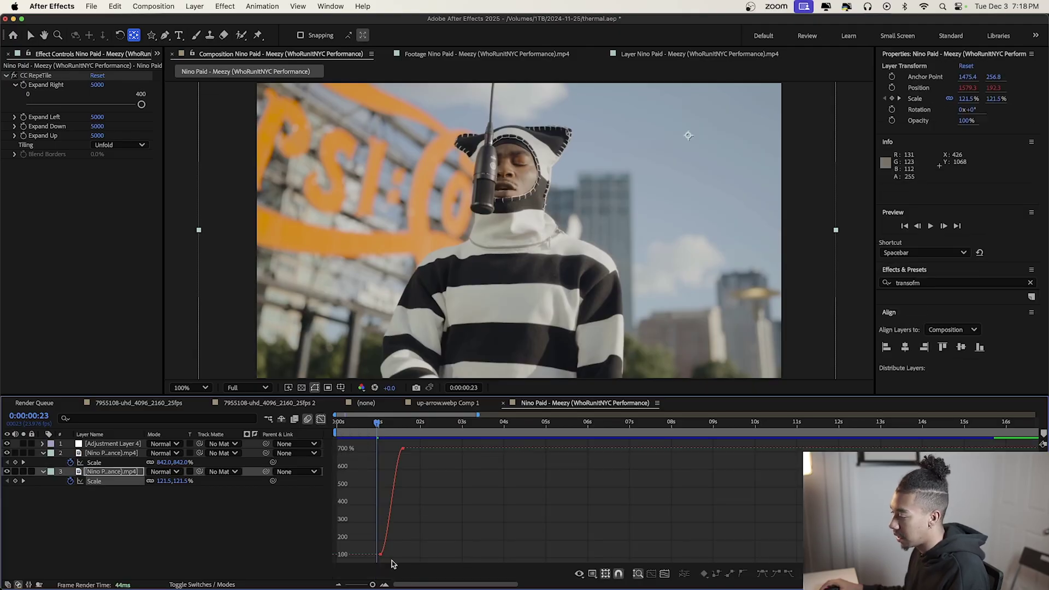
{"action": "key", "text": "="}
{"action": "key", "text": "="}
{"action": "key", "text": "="}
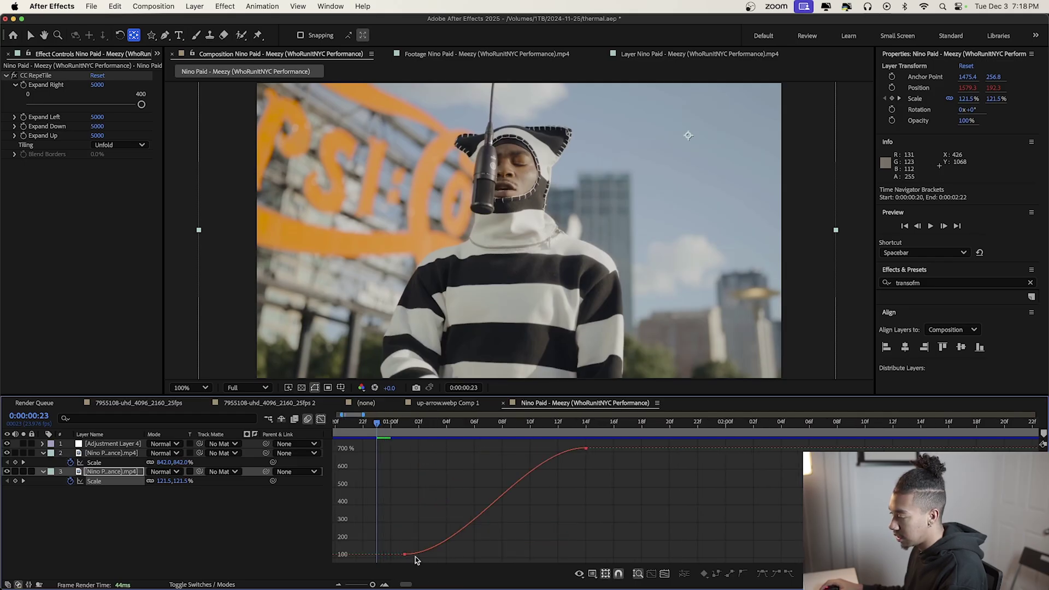
{"action": "left_click", "coordinate": [417, 552]}
{"action": "left_click", "coordinate": [402, 551]}
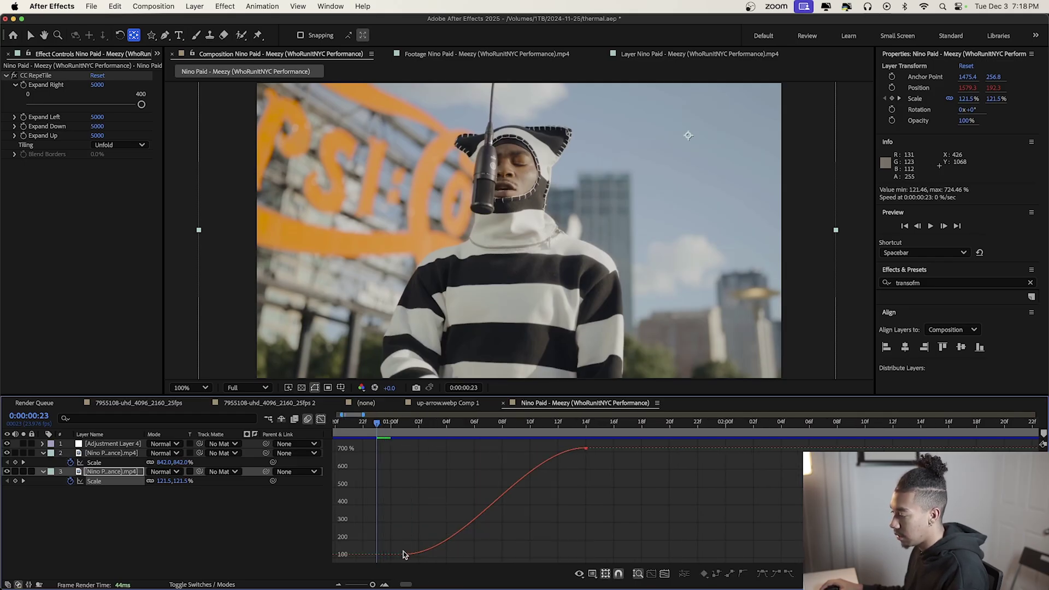
{"action": "left_click", "coordinate": [414, 553]}
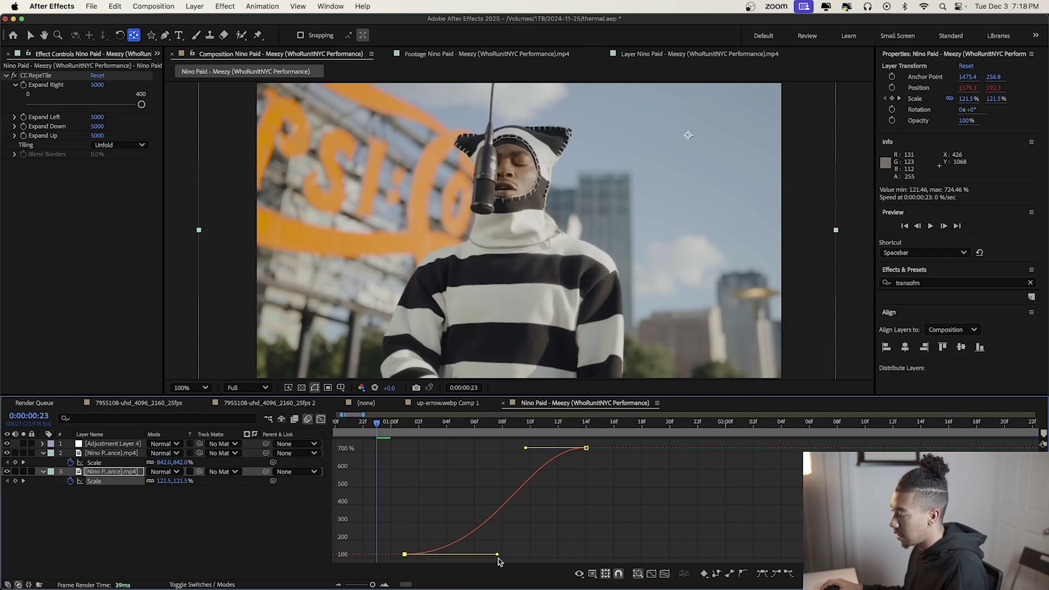
{"action": "left_click_drag", "start_coordinate": [584, 554], "coordinate": [580, 555]}
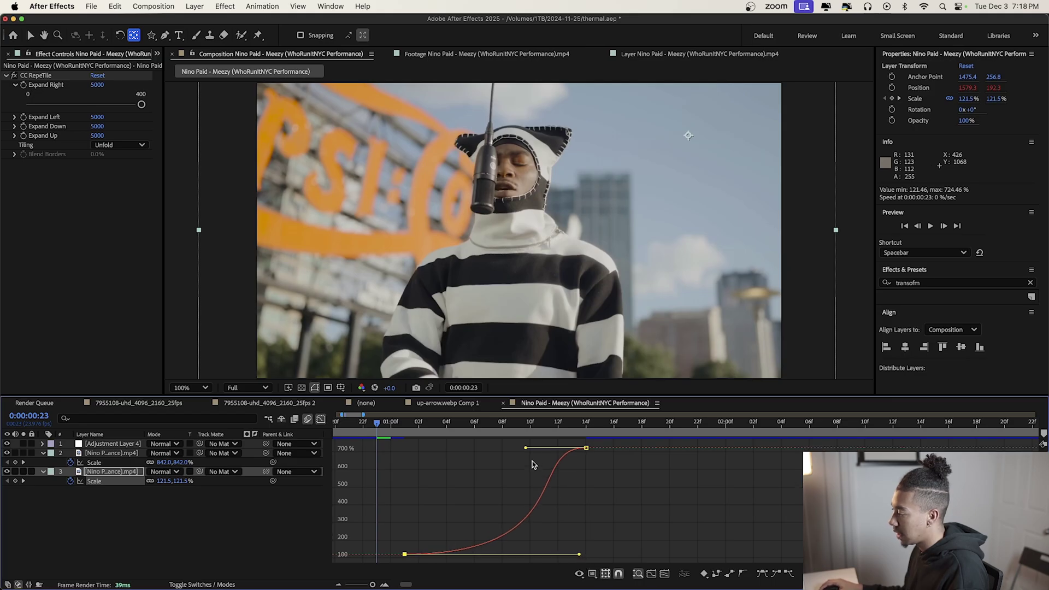
{"action": "left_click_drag", "start_coordinate": [582, 530], "coordinate": [583, 523]}
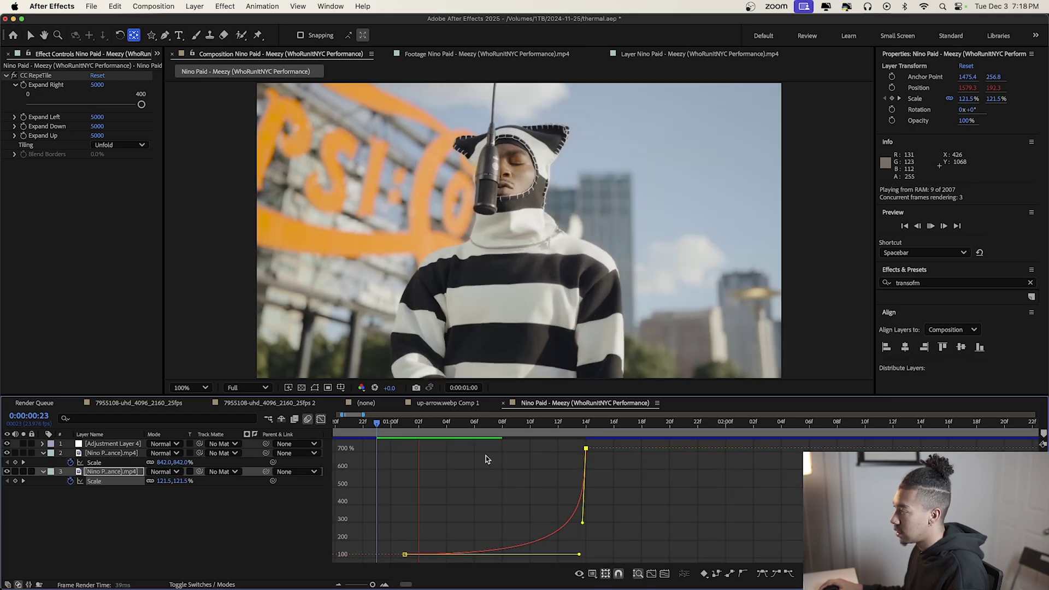
Step: Preview the zoom and move the first clip's starting scale keyframe earlier, to 0:00:00:11
{"action": "left_click", "coordinate": [396, 427]}
{"action": "key", "text": "space"}
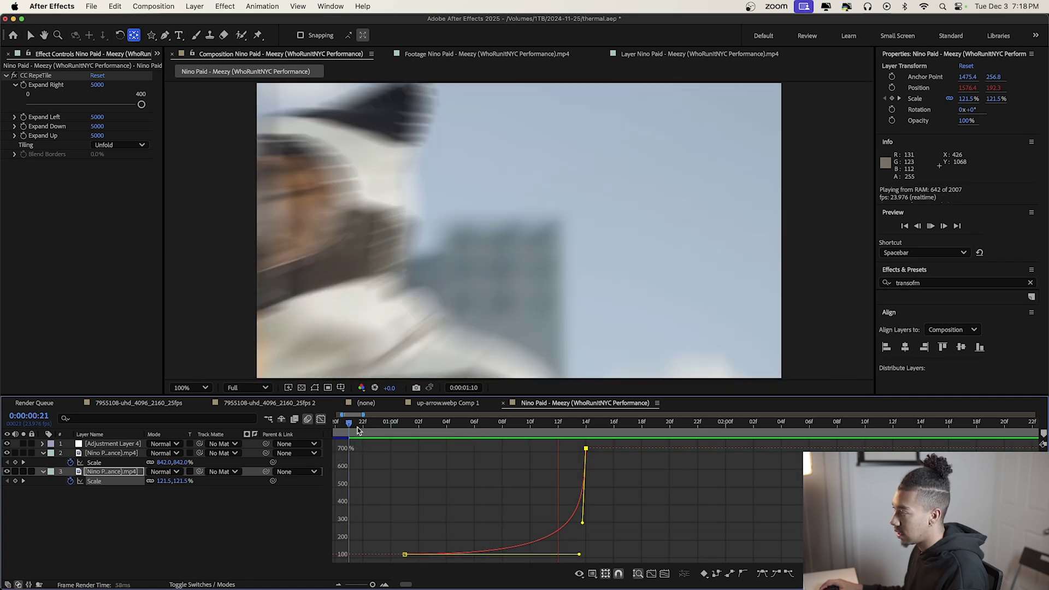
{"action": "key", "text": "space"}
{"action": "left_click", "coordinate": [321, 419]}
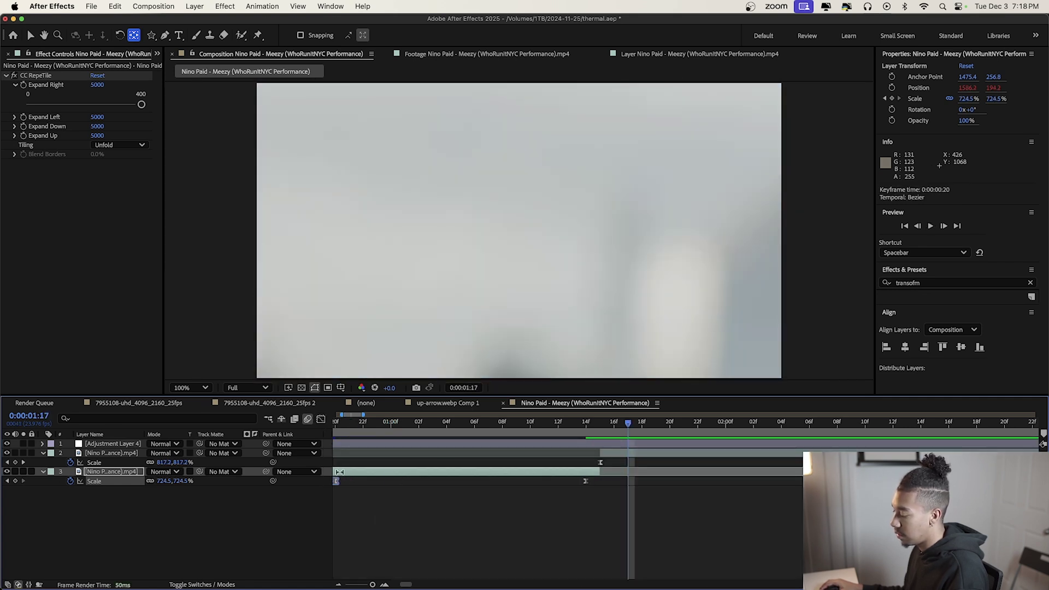
{"action": "scroll", "coordinate": [471, 484], "scroll_direction": "down", "scroll_amount": 5}
{"action": "left_click_drag", "start_coordinate": [427, 481], "coordinate": [528, 502]}
Step: Readjust both handles of the first clip's scale curve to remove its dip, keep the steep finish, and preview the zoom
{"action": "left_click", "coordinate": [321, 419]}
{"action": "left_click", "coordinate": [321, 419]}
{"action": "left_click", "coordinate": [431, 524]}
{"action": "left_click", "coordinate": [312, 419]}
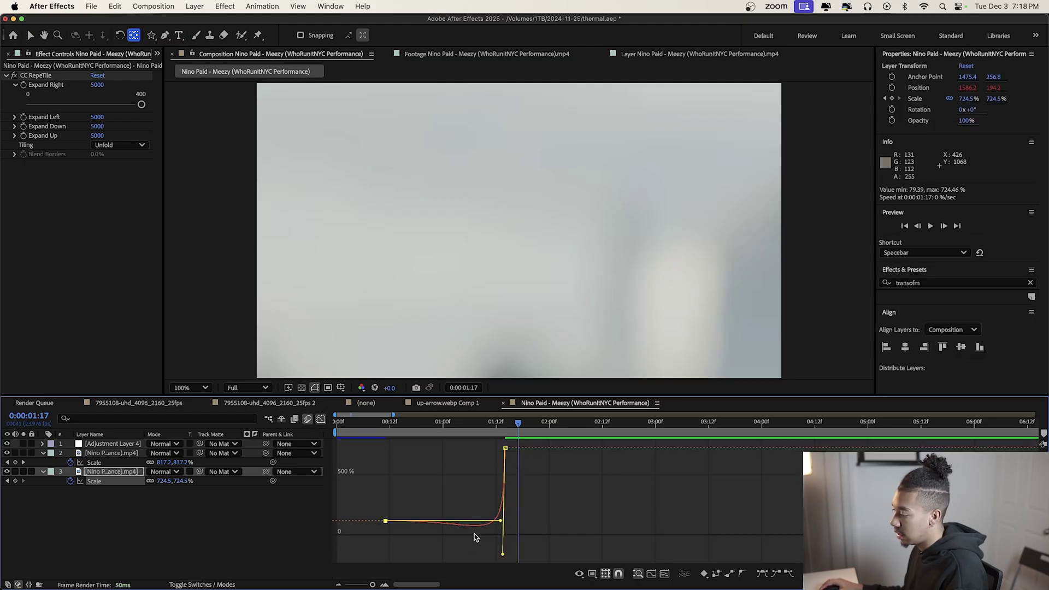
{"action": "left_click_drag", "start_coordinate": [488, 522], "coordinate": [487, 521]}
{"action": "left_click_drag", "start_coordinate": [502, 556], "coordinate": [486, 494]}
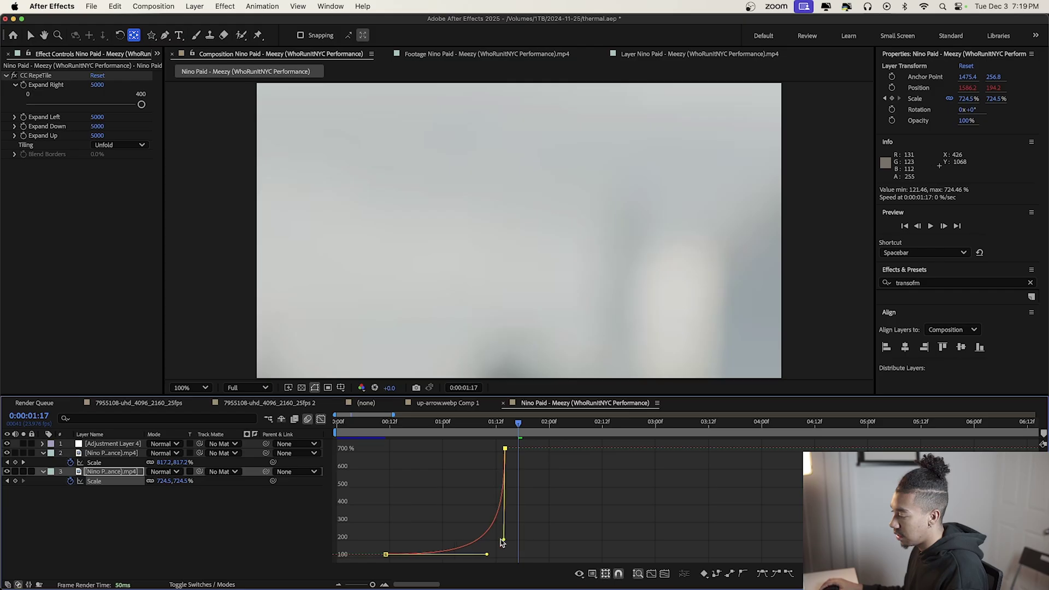
{"action": "left_click_drag", "start_coordinate": [486, 555], "coordinate": [494, 554]}
{"action": "key", "text": "space"}
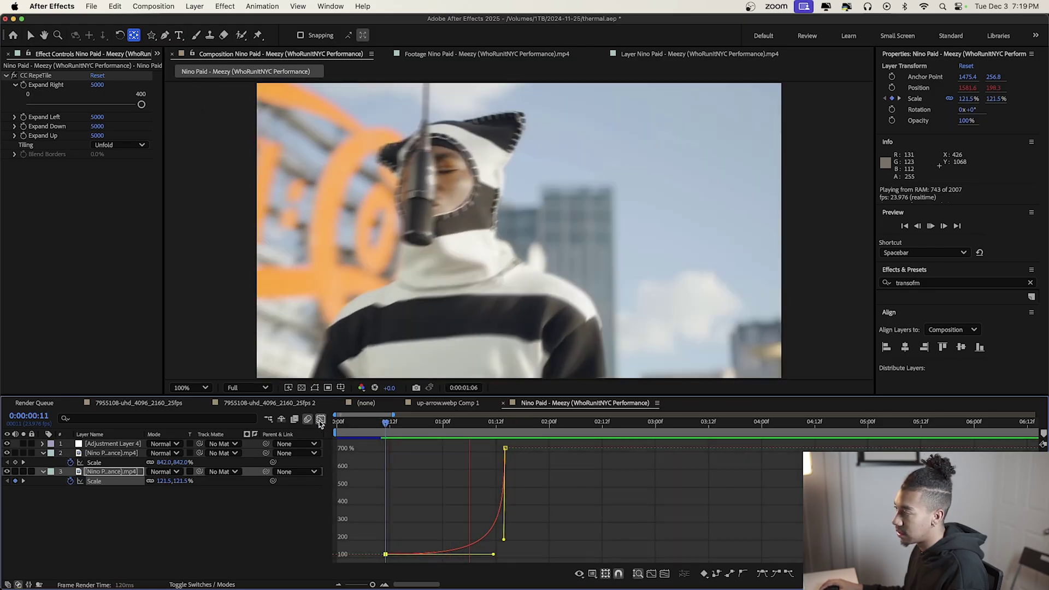
{"action": "key", "text": "space"}
Step: Reshape the second clip's scale curve to drop steeply right after the cut and level off slowly, and preview the transition
{"action": "key", "text": "shift+F3"}
{"action": "left_click", "coordinate": [513, 449]}
{"action": "key", "text": "i"}
{"action": "left_click", "coordinate": [94, 462]}
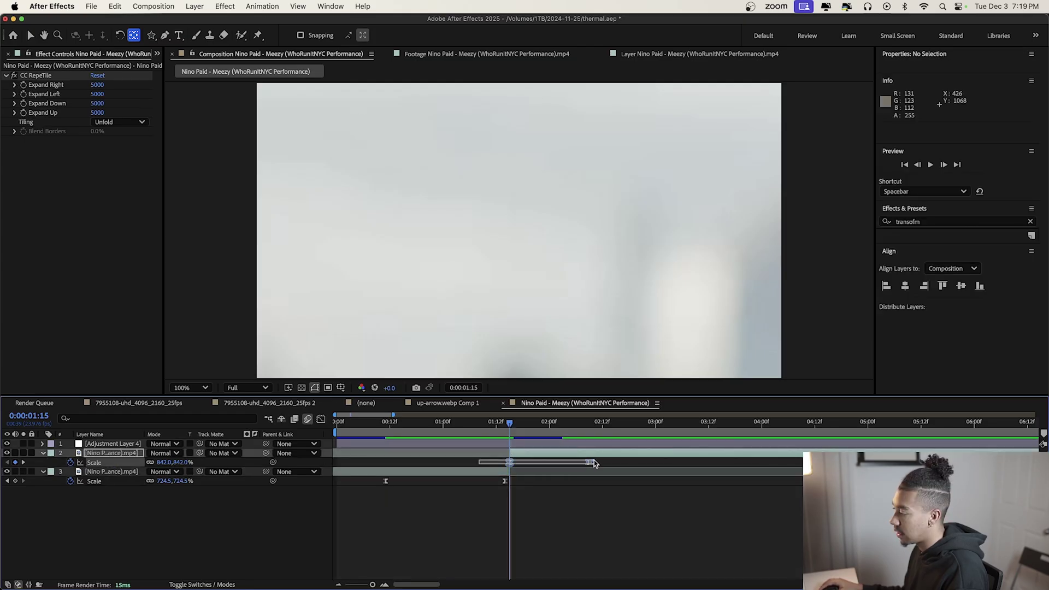
{"action": "left_click", "coordinate": [323, 420]}
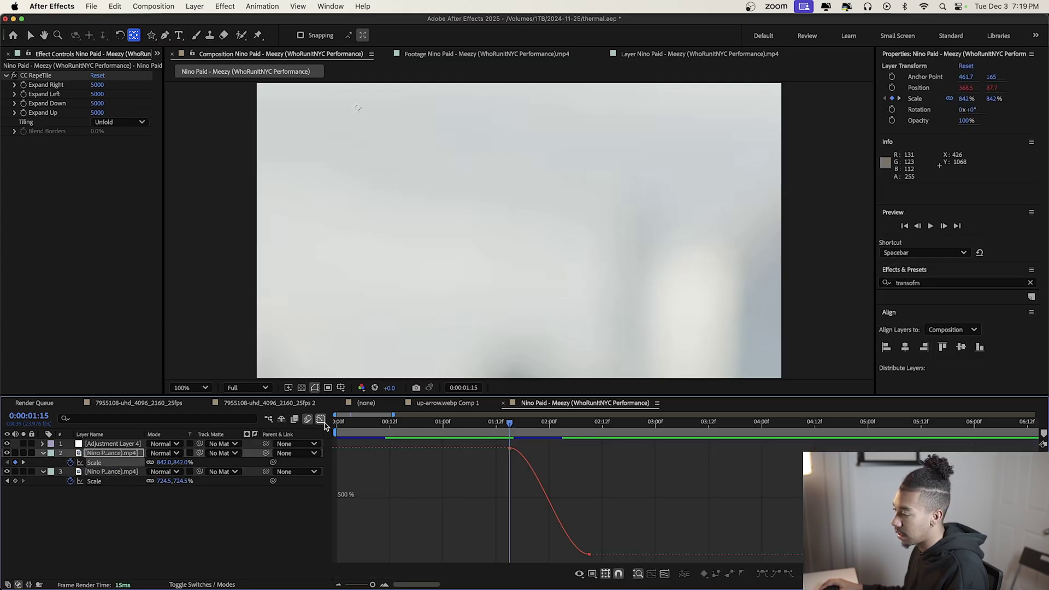
{"action": "left_click", "coordinate": [510, 448]}
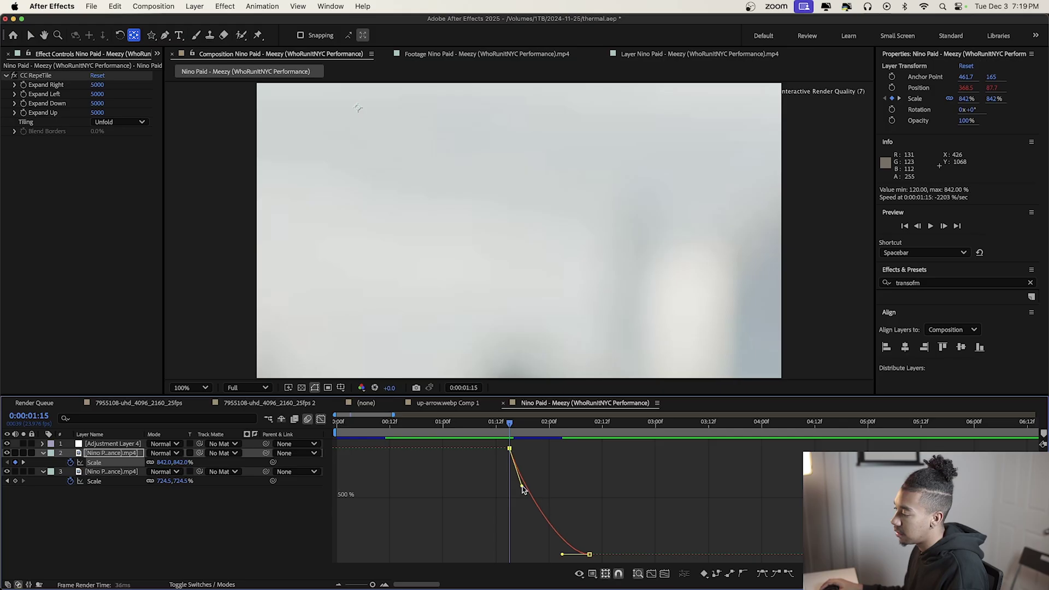
{"action": "left_click_drag", "start_coordinate": [522, 488], "coordinate": [511, 540]}
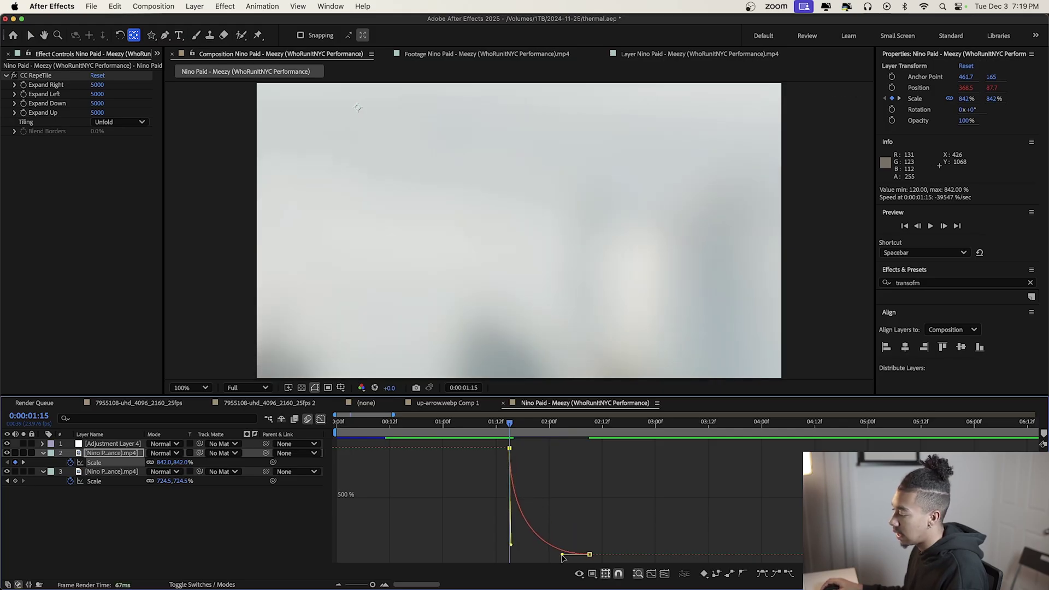
{"action": "left_click_drag", "start_coordinate": [563, 549], "coordinate": [520, 554]}
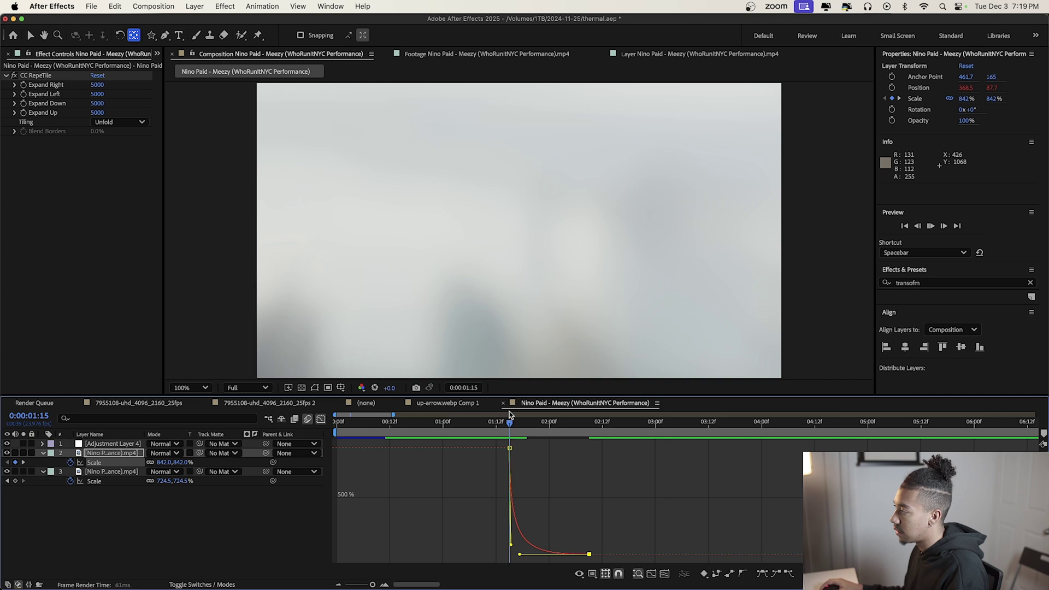
{"action": "key", "text": "space"}
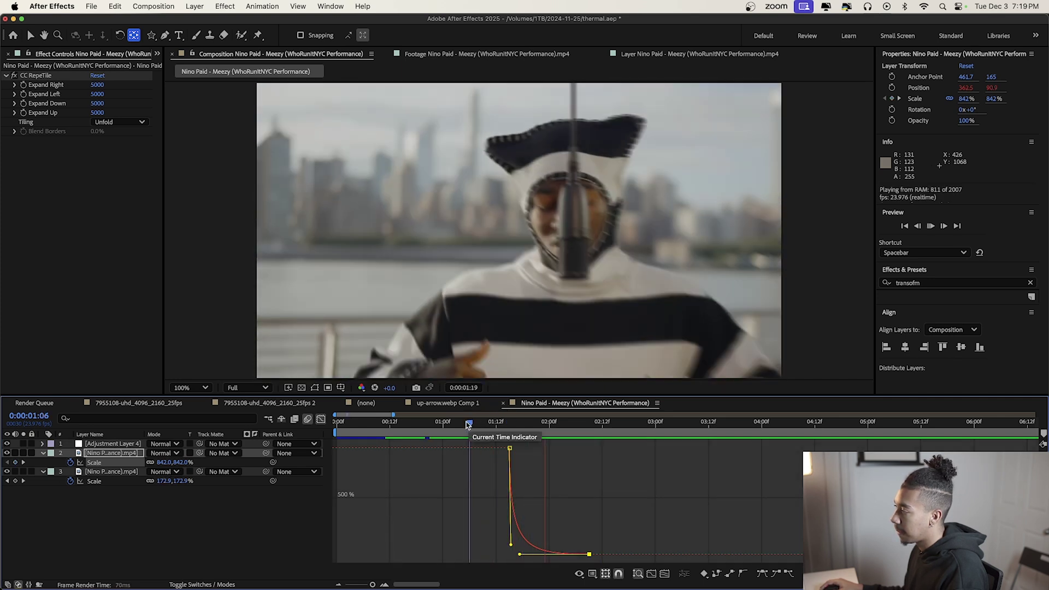
{"action": "left_click_drag", "start_coordinate": [470, 424], "coordinate": [403, 424]}
{"action": "key", "text": "space"}
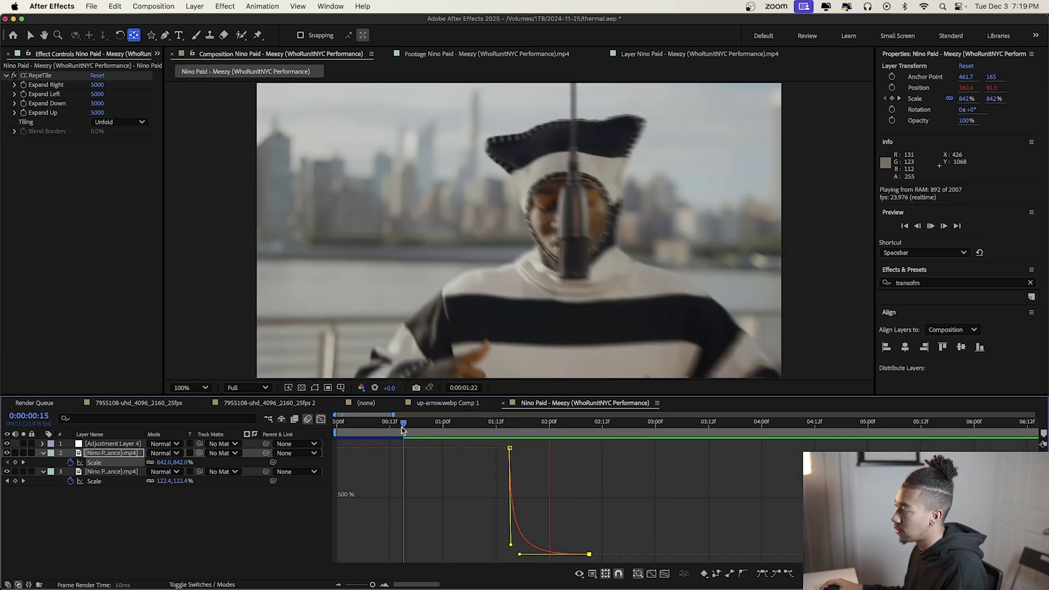
Step: Soften the second clip's scale curve by shortening both keyframe handles, and preview the transition
{"action": "left_click", "coordinate": [321, 419]}
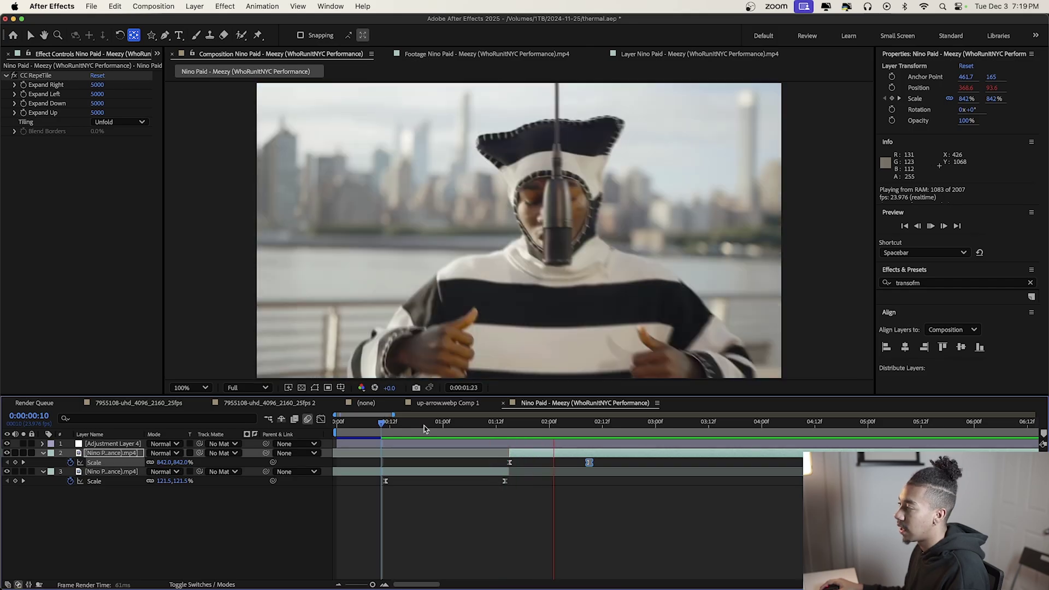
{"action": "key", "text": "space"}
{"action": "left_click_drag", "start_coordinate": [526, 467], "coordinate": [486, 461]}
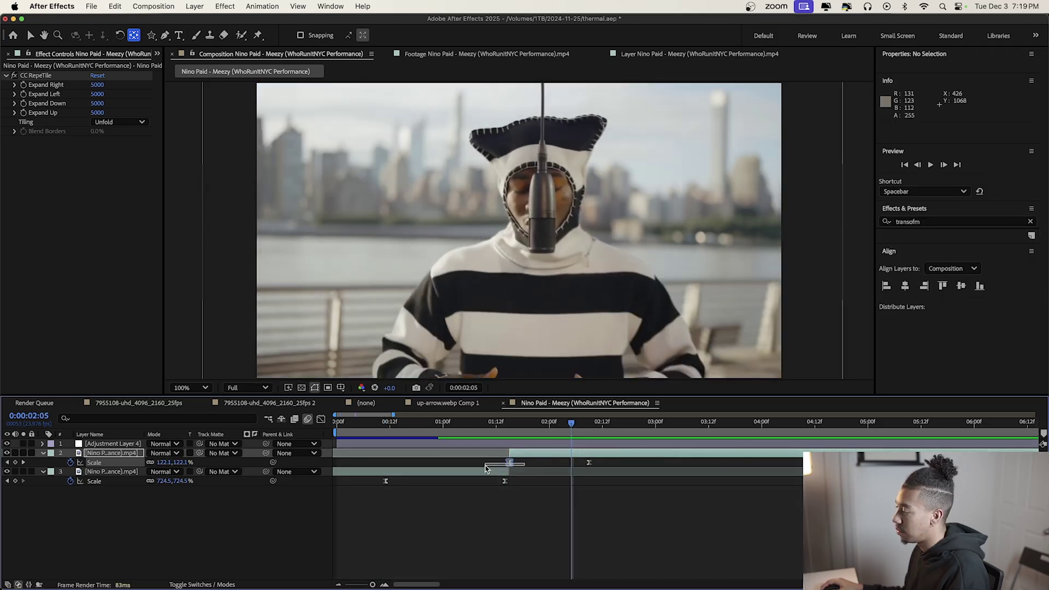
{"action": "left_click", "coordinate": [320, 419]}
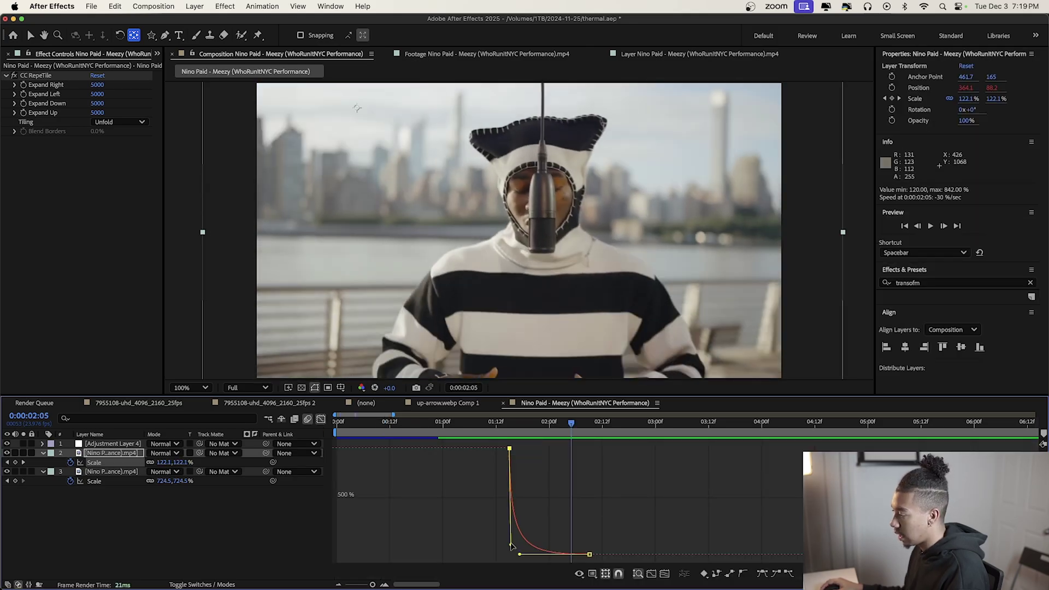
{"action": "mouse_move", "coordinate": [512, 545]}
{"action": "left_mouse_down"}
{"action": "mouse_move", "coordinate": [513, 531]}
{"action": "mouse_move", "coordinate": [530, 553]}
{"action": "left_mouse_up"}
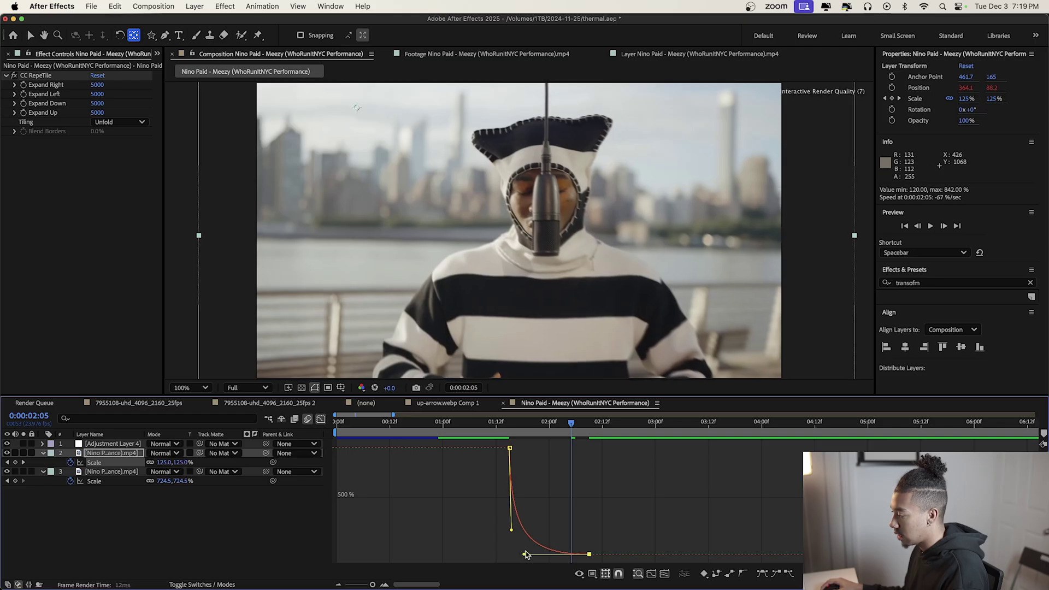
{"action": "left_click", "coordinate": [466, 429]}
{"action": "key", "text": "space"}
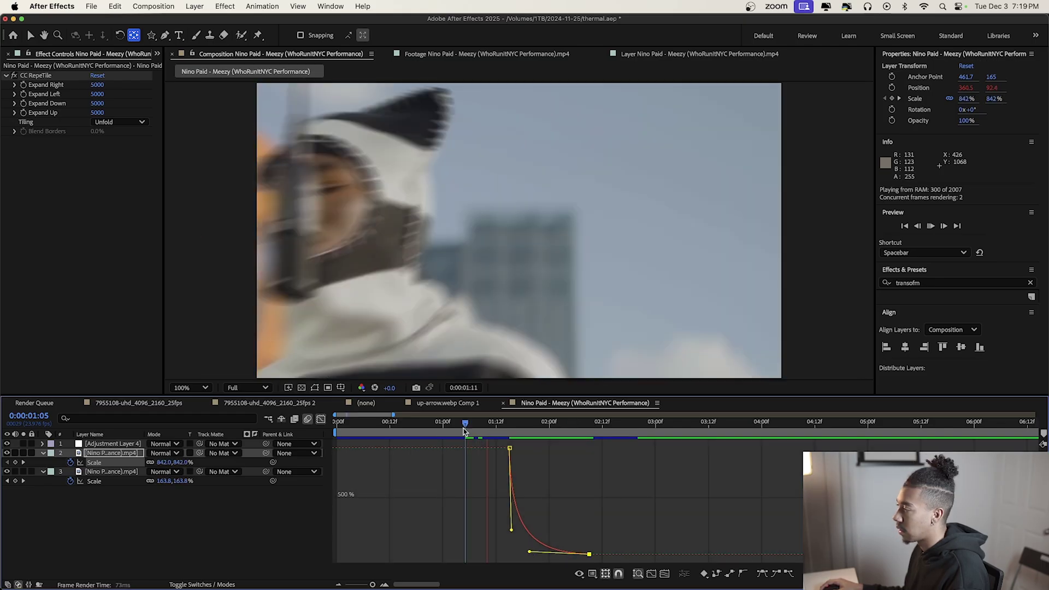
{"action": "left_click", "coordinate": [457, 427]}
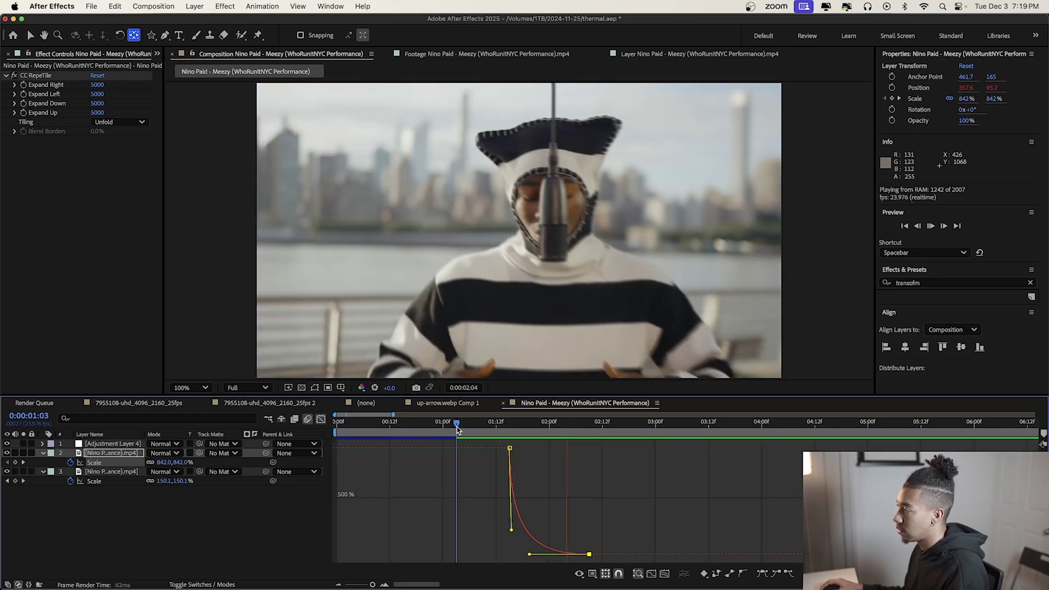
{"action": "left_click", "coordinate": [453, 429]}
Step: Leave the Graph Editor and select both of the first clip's scale keyframes
{"action": "key", "text": "shift+F3"}
{"action": "left_click_drag", "start_coordinate": [518, 483], "coordinate": [369, 503]}
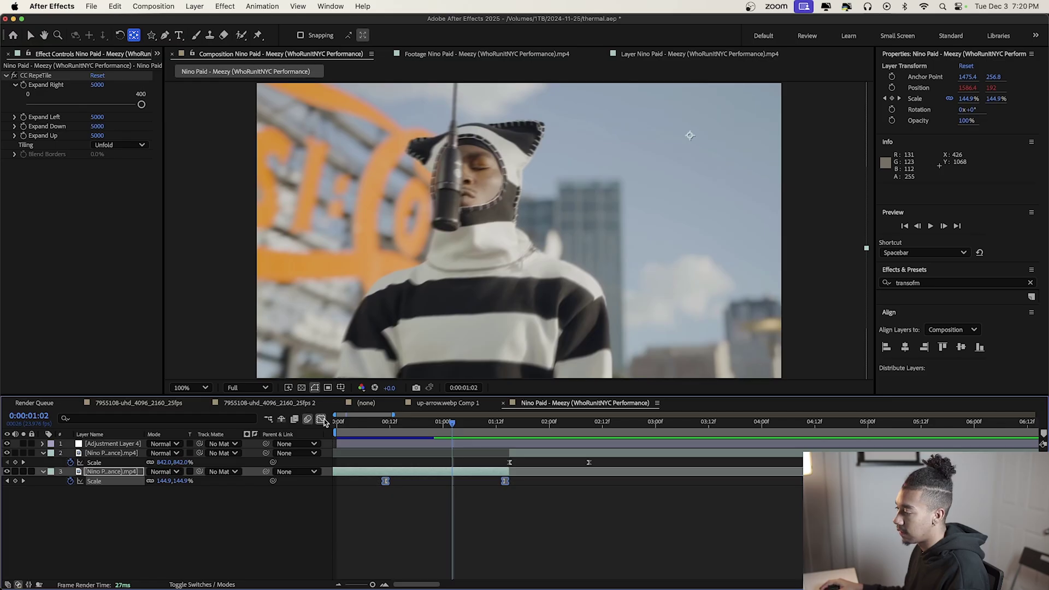